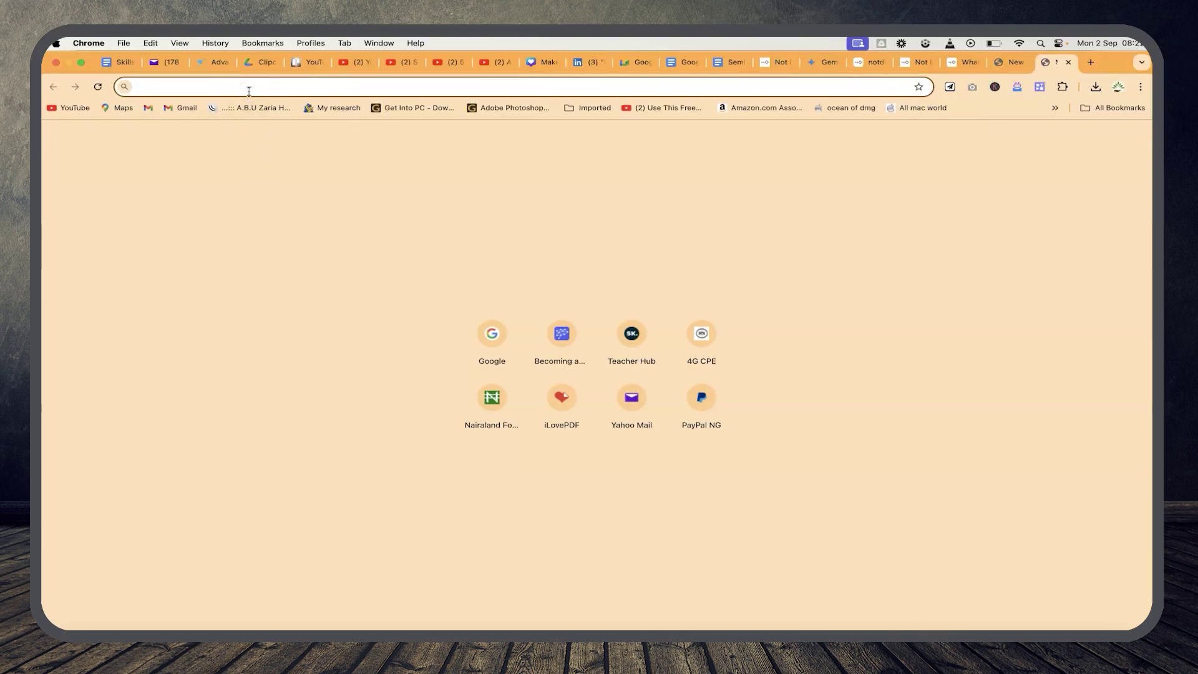
# Start entering 'gem' in the new tab's address bar
pyautogui.write('gemini.google.com')
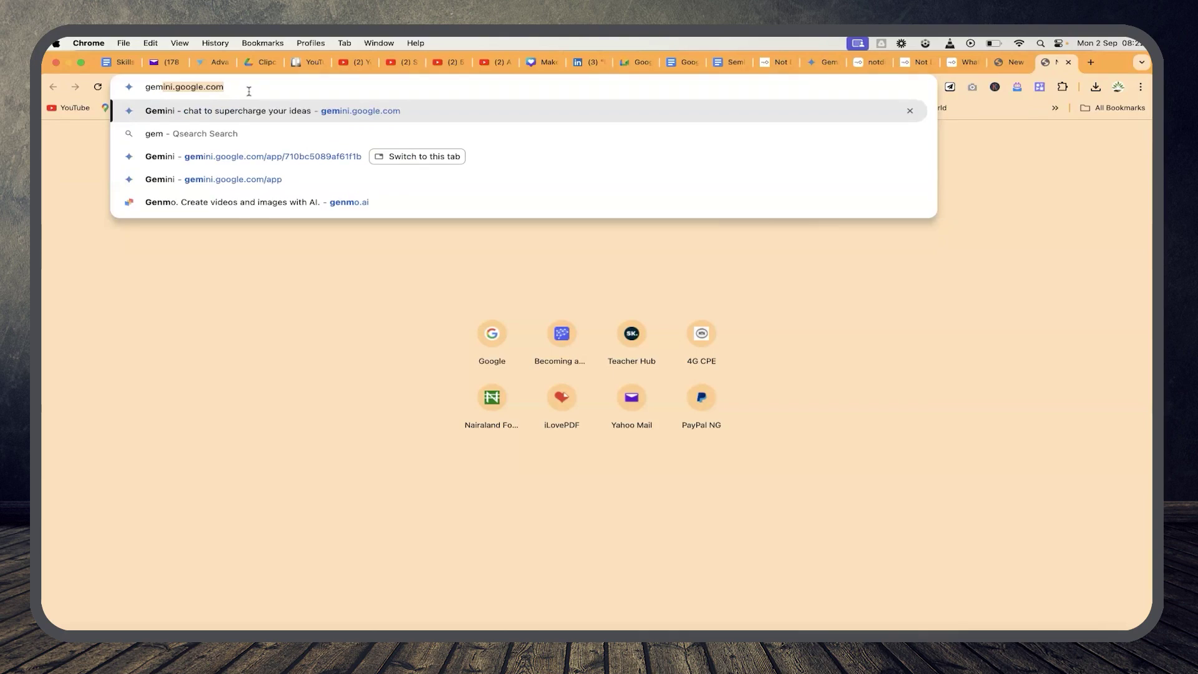
# Open Gemini and ask 'Can you tell me the weather in zaria today'
pyautogui.press('Return')
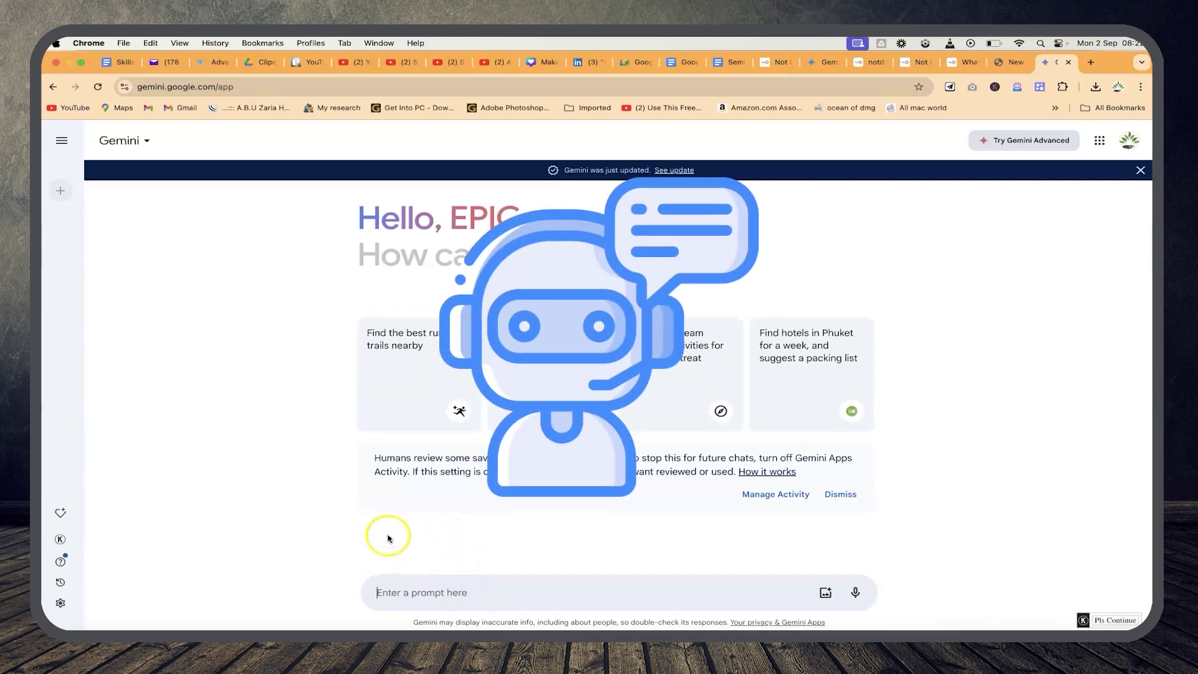
pyautogui.click(556, 593)
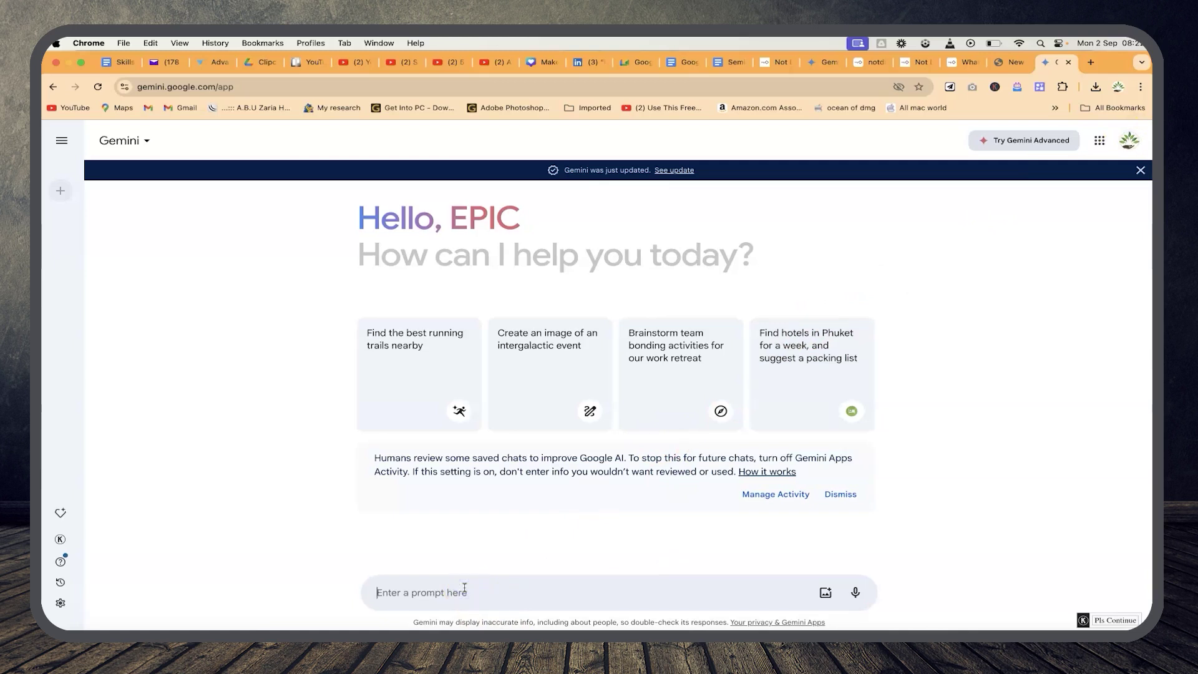
pyautogui.write('Can you tell me')
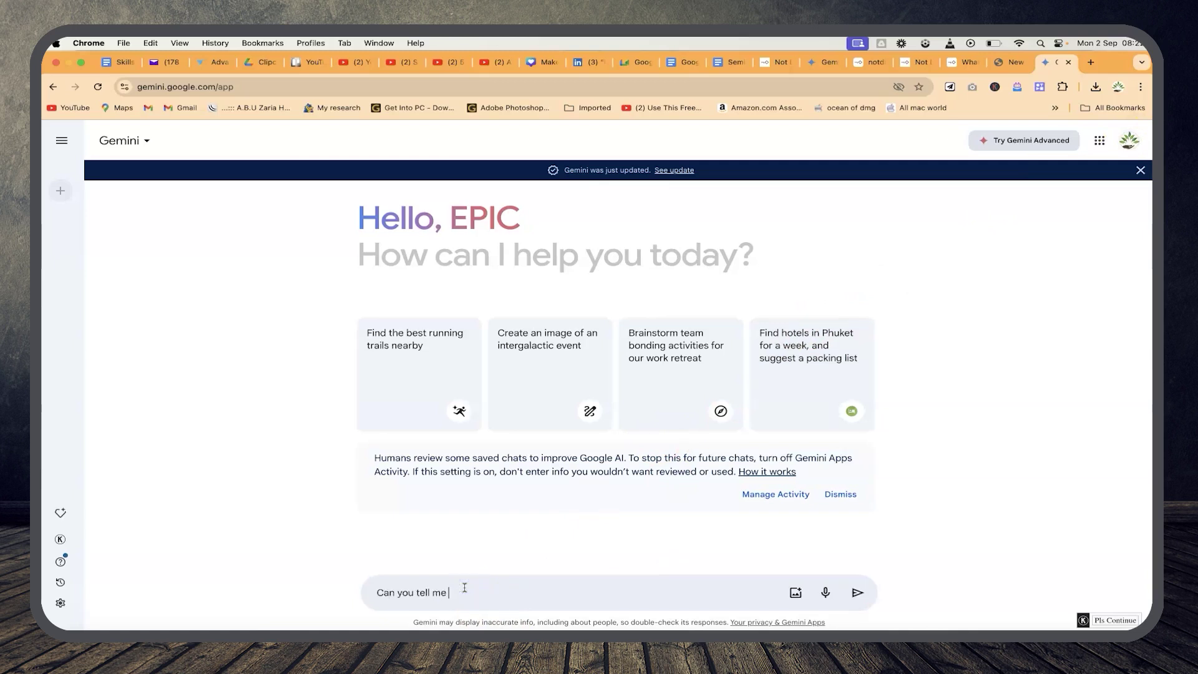
pyautogui.write(' the weather in zaria today')
pyautogui.press('Return')
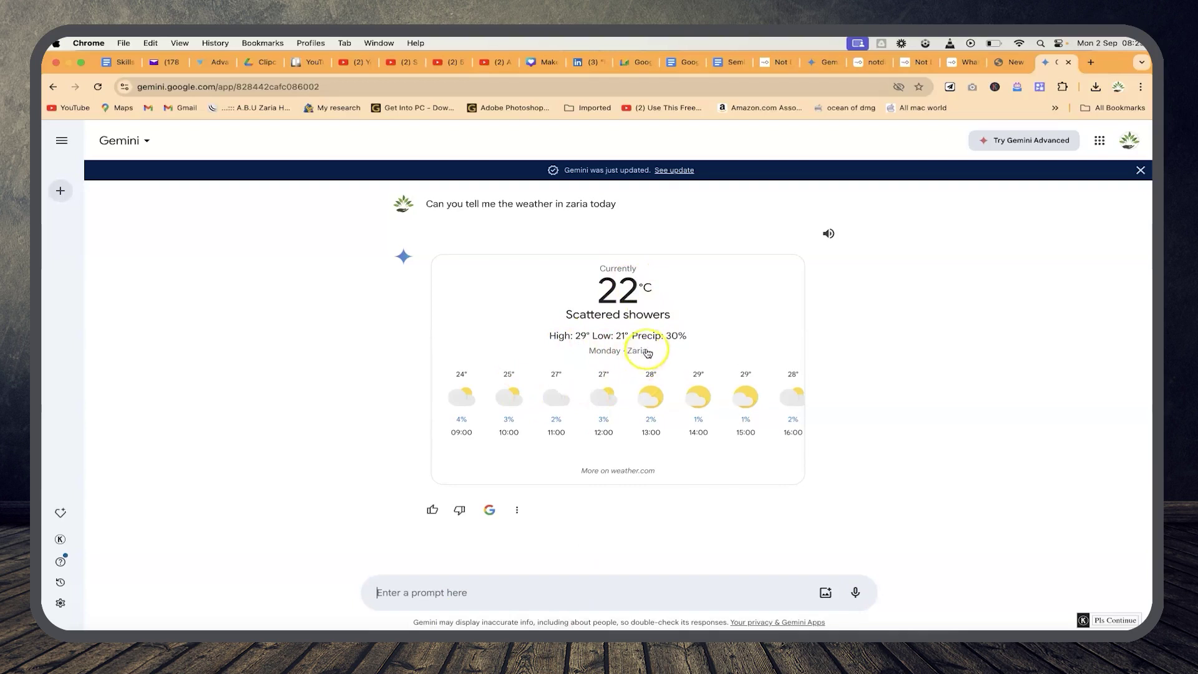
pyautogui.moveTo(495, 414)
# Ask Gemini 'can you write about solar system for me?', review it, and double-check against Google
pyautogui.write('can you write about solar system for m')
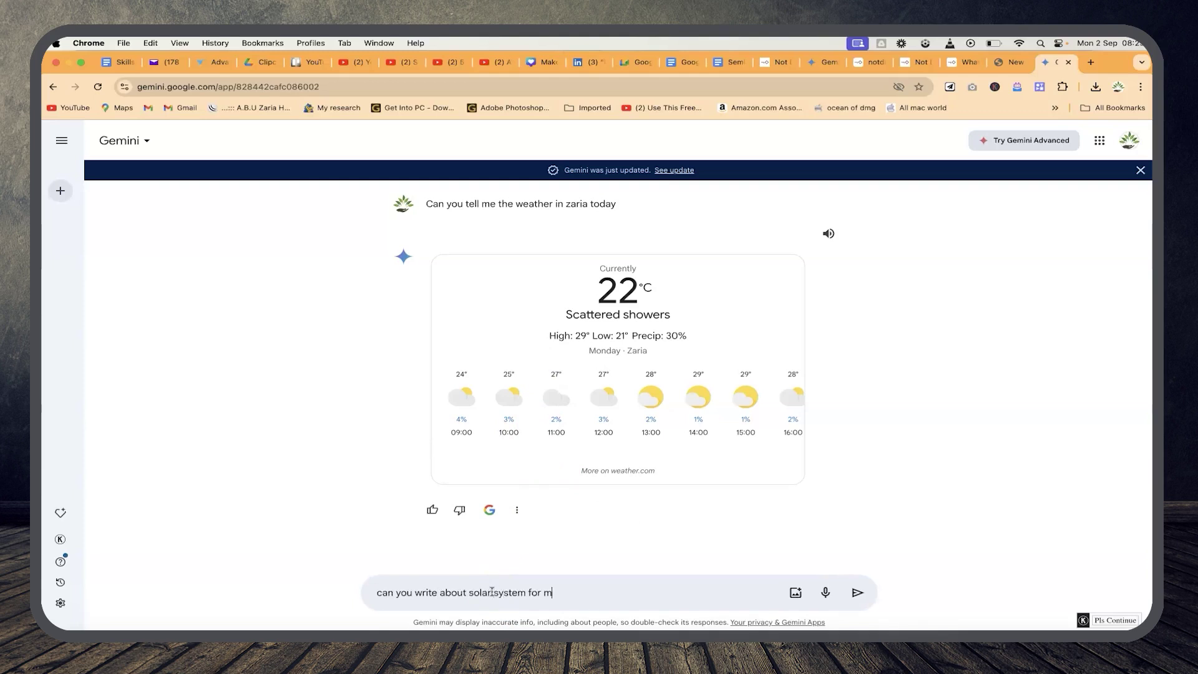
pyautogui.write('e?')
pyautogui.press('Return')
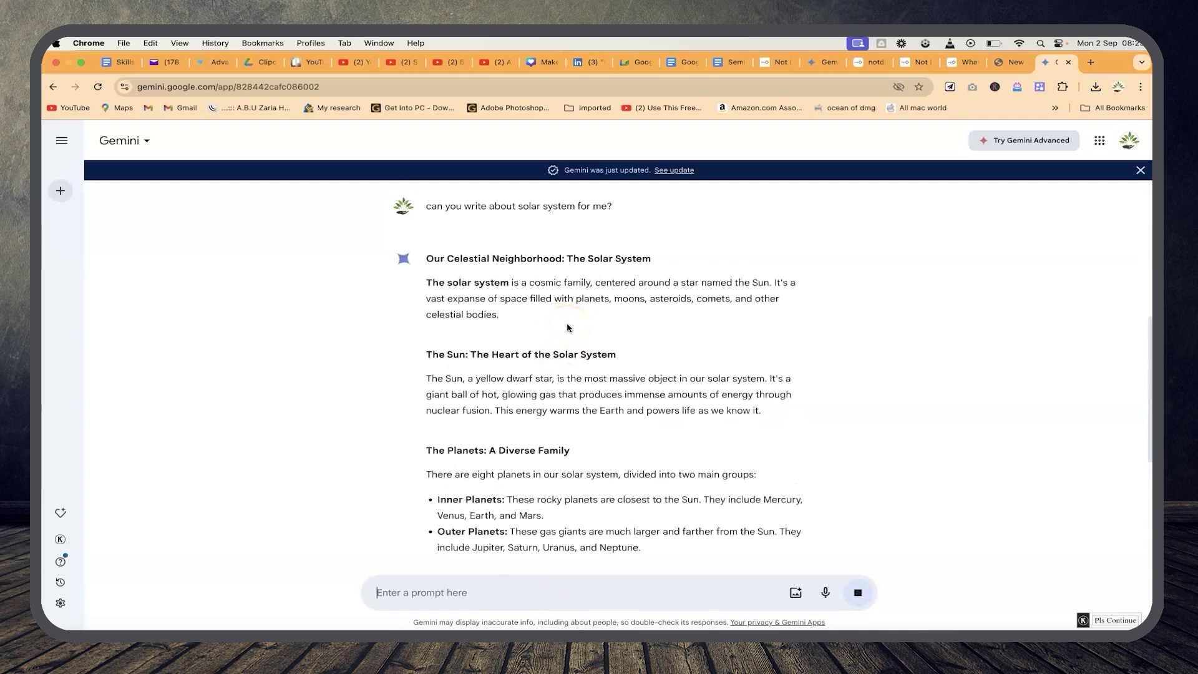
pyautogui.scroll(-5, 568, 328)
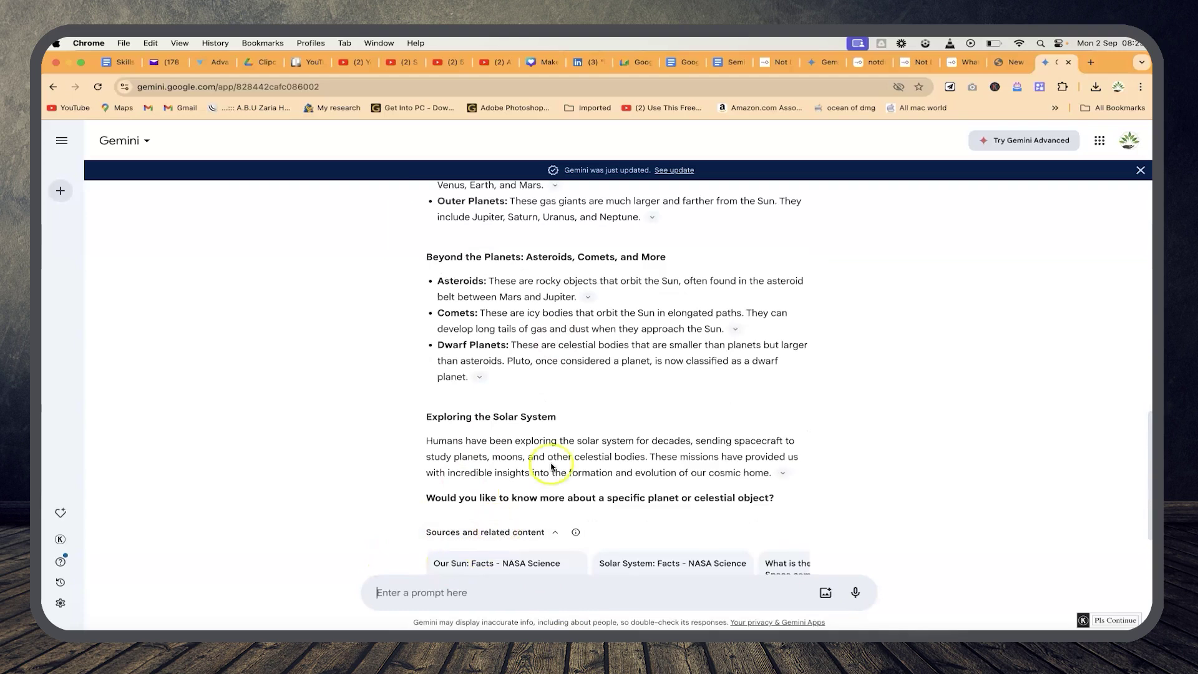
pyautogui.scroll(-2, 499, 325)
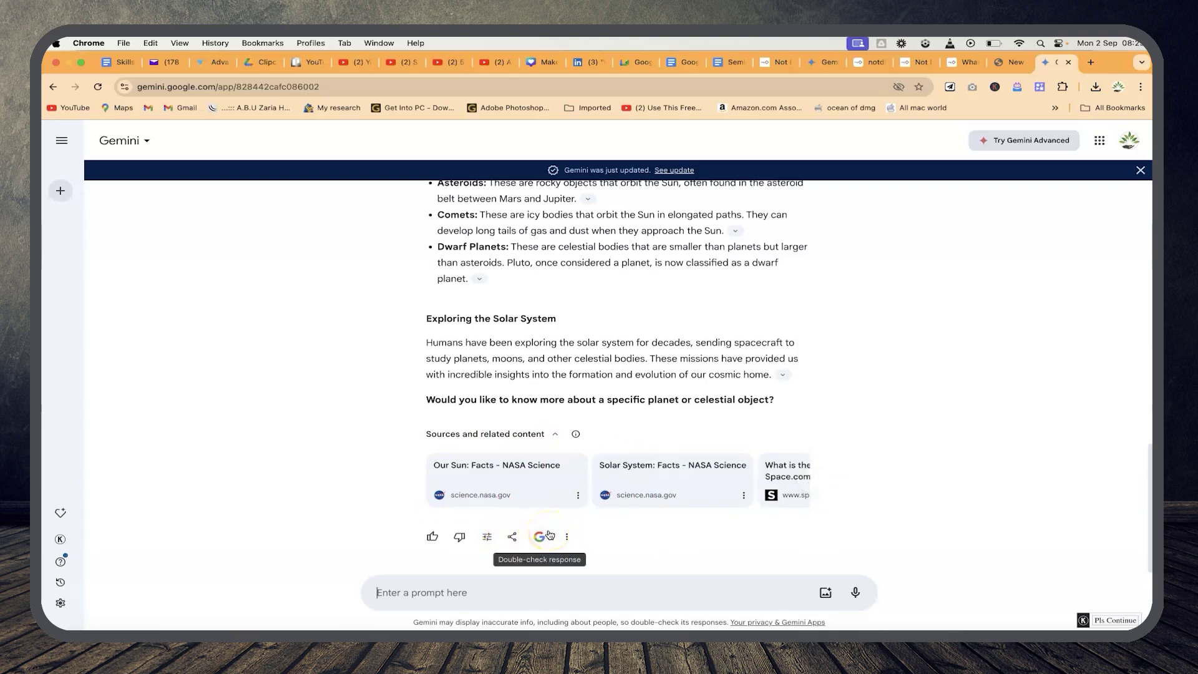
pyautogui.click(538, 534)
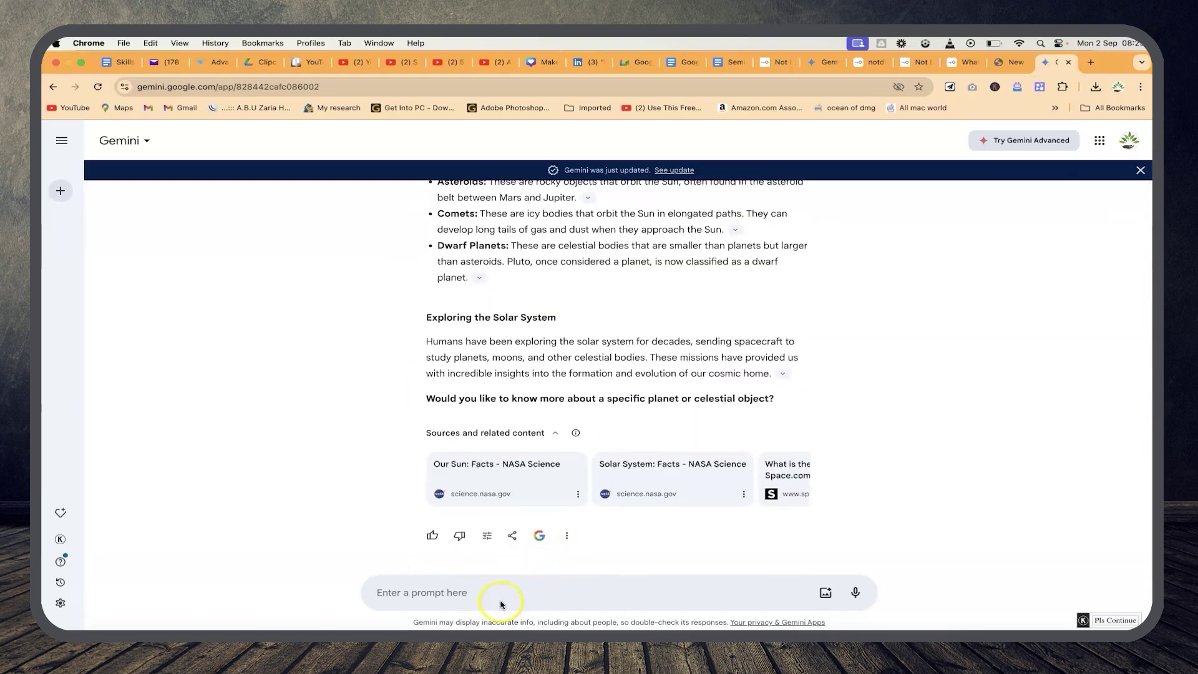
# Ask Gemini 'can you give me the image of a cat in a bar' and review the result
pyautogui.write('can you give me the imag')
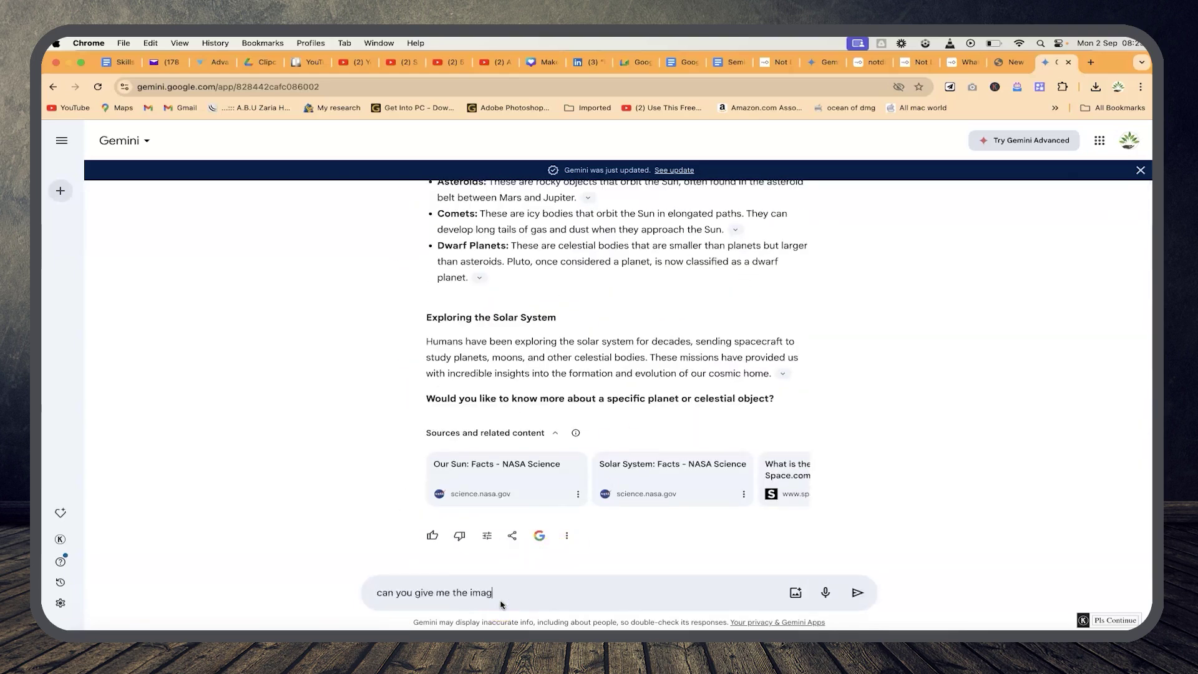
pyautogui.write('e of a cat in a bar')
pyautogui.press('Return')
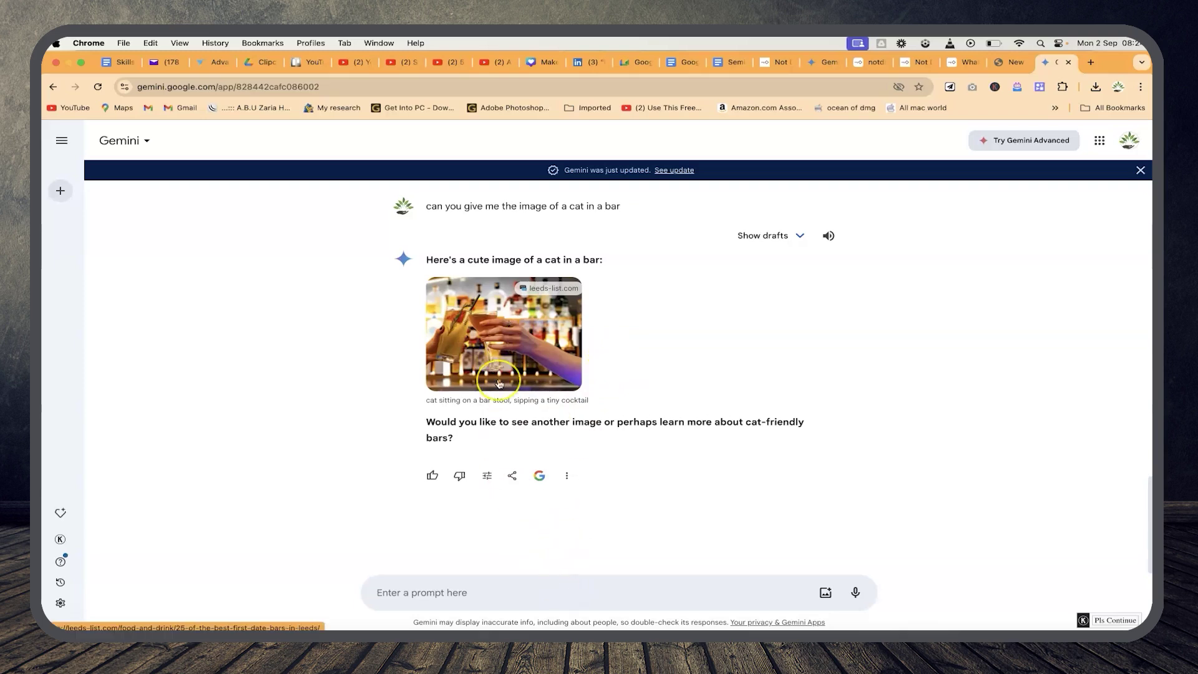
pyautogui.scroll(1, 500, 383)
pyautogui.scroll(15, 499, 383)
pyautogui.scroll(-5, 499, 383)
pyautogui.scroll(-10, 499, 383)
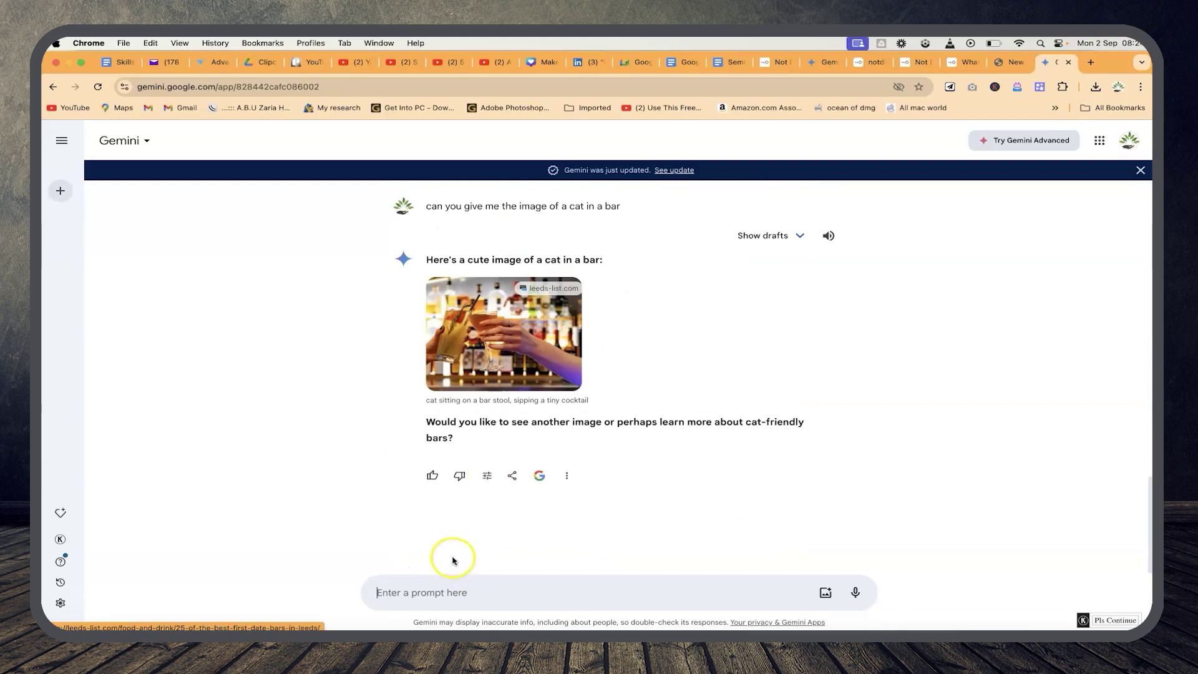
pyautogui.click(461, 598)
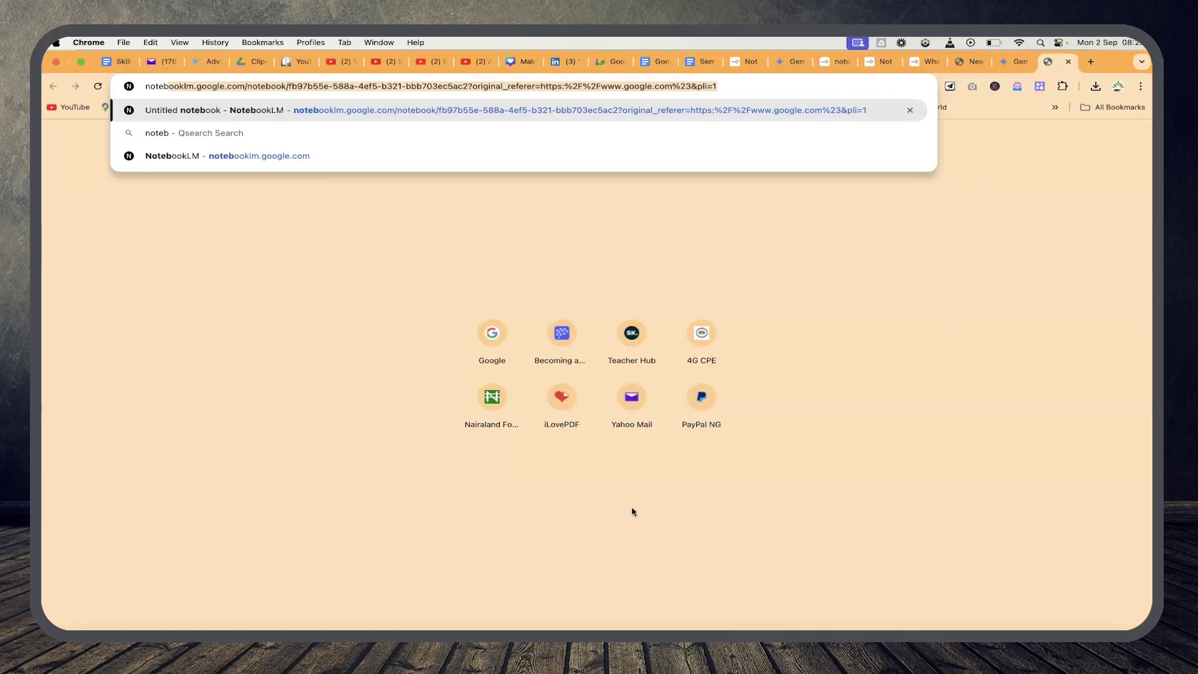
# Search Google for 'notebook lm' and launch NotebookLM to create a new notebook
pyautogui.press('Right')
pyautogui.write('google.com')
pyautogui.press('Return')
pyautogui.write('n')
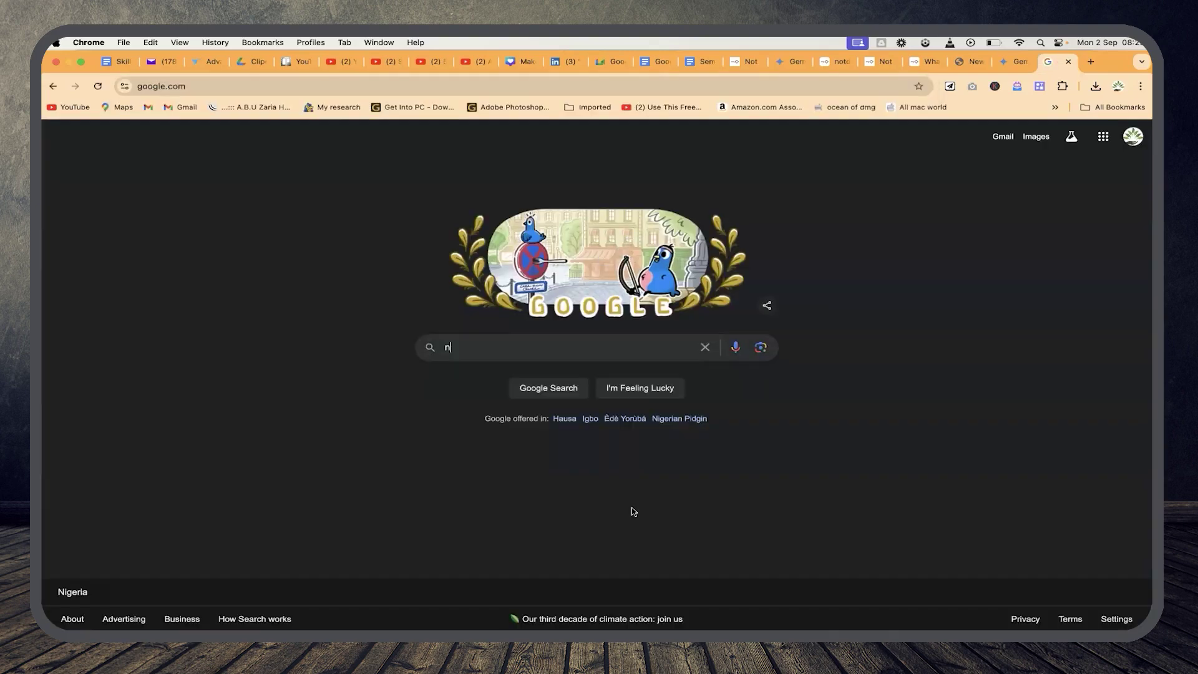
pyautogui.write('otebook lm')
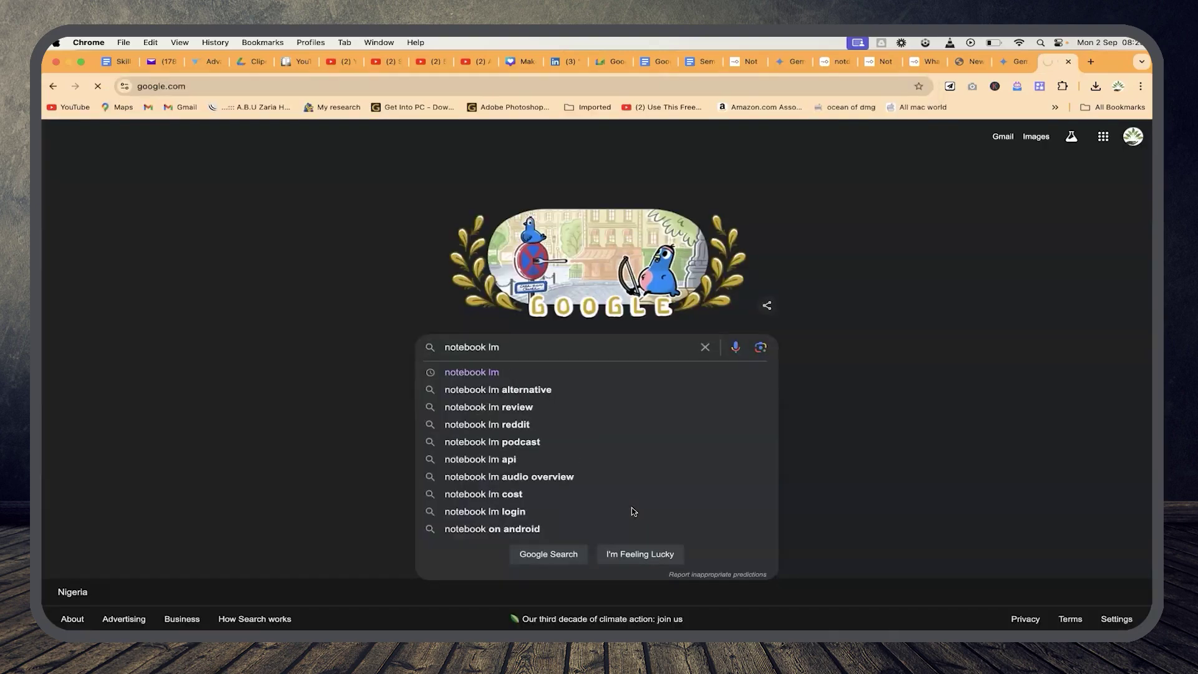
pyautogui.press('Return')
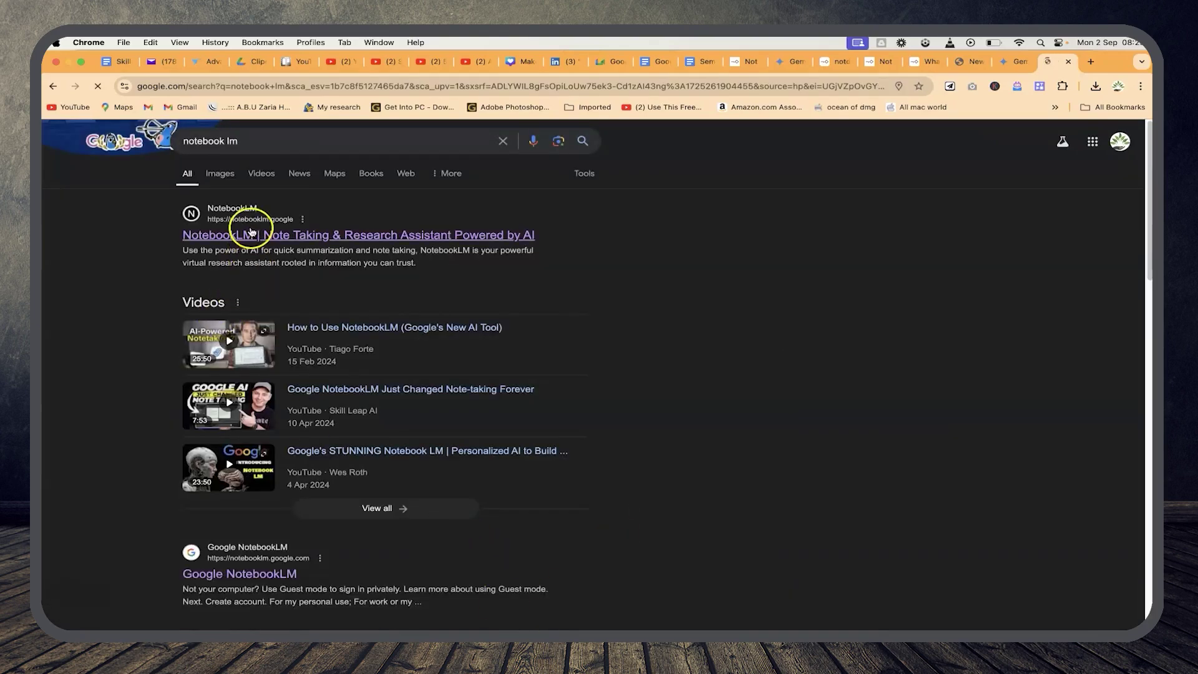
pyautogui.click(253, 241)
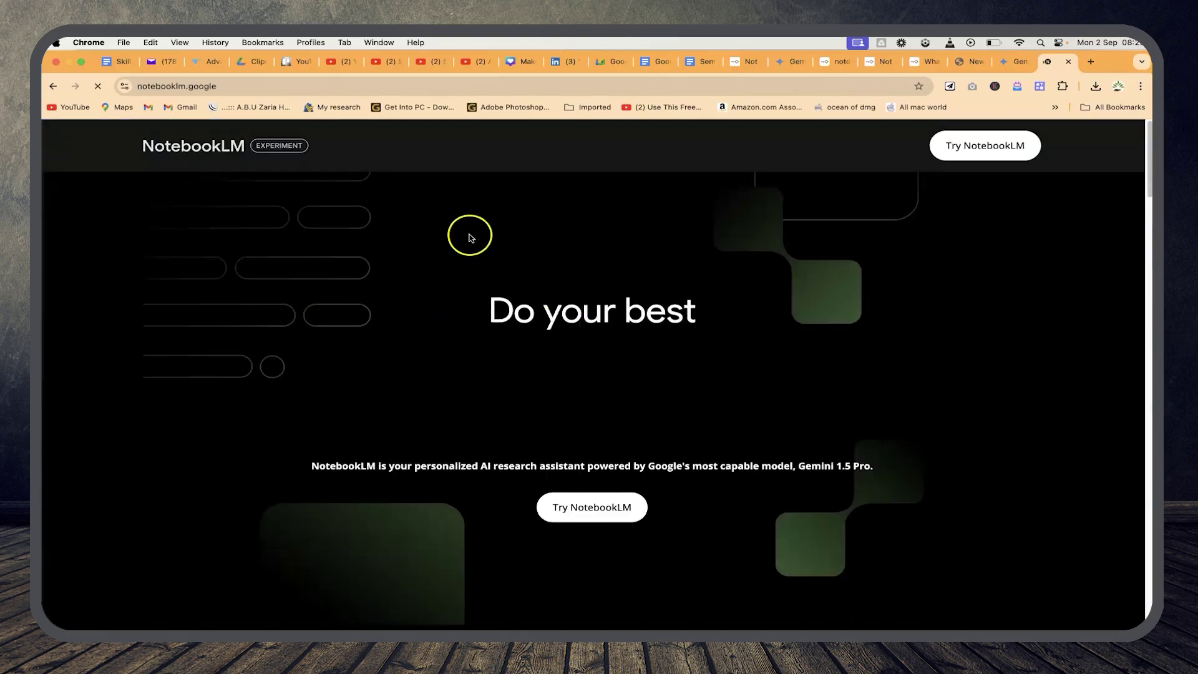
pyautogui.click(1000, 148)
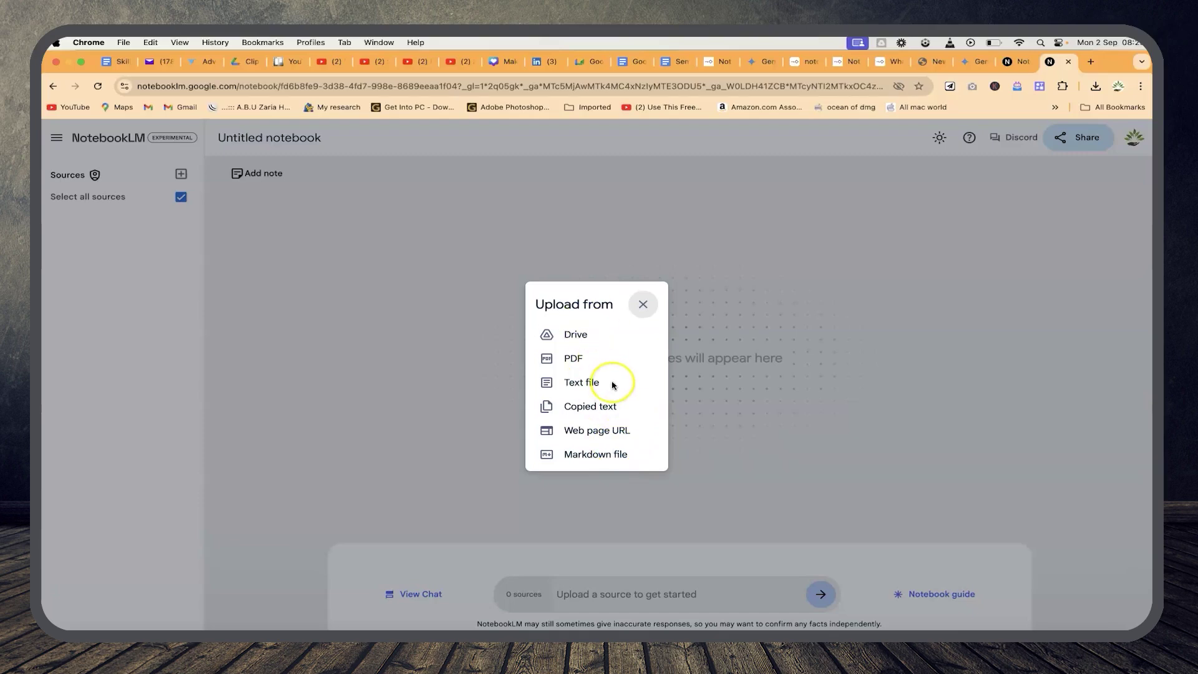
# Upload 288351901.pdf as the notebook's PDF source
pyautogui.click(585, 355)
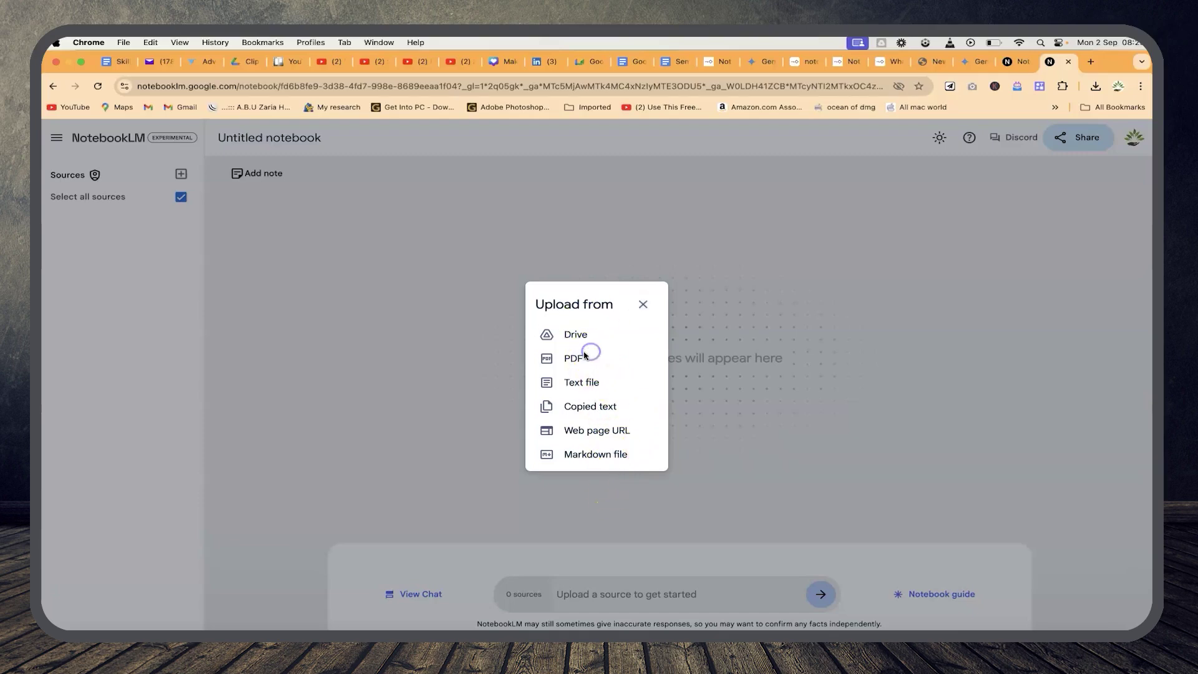
pyautogui.click(803, 278)
pyautogui.click(839, 461)
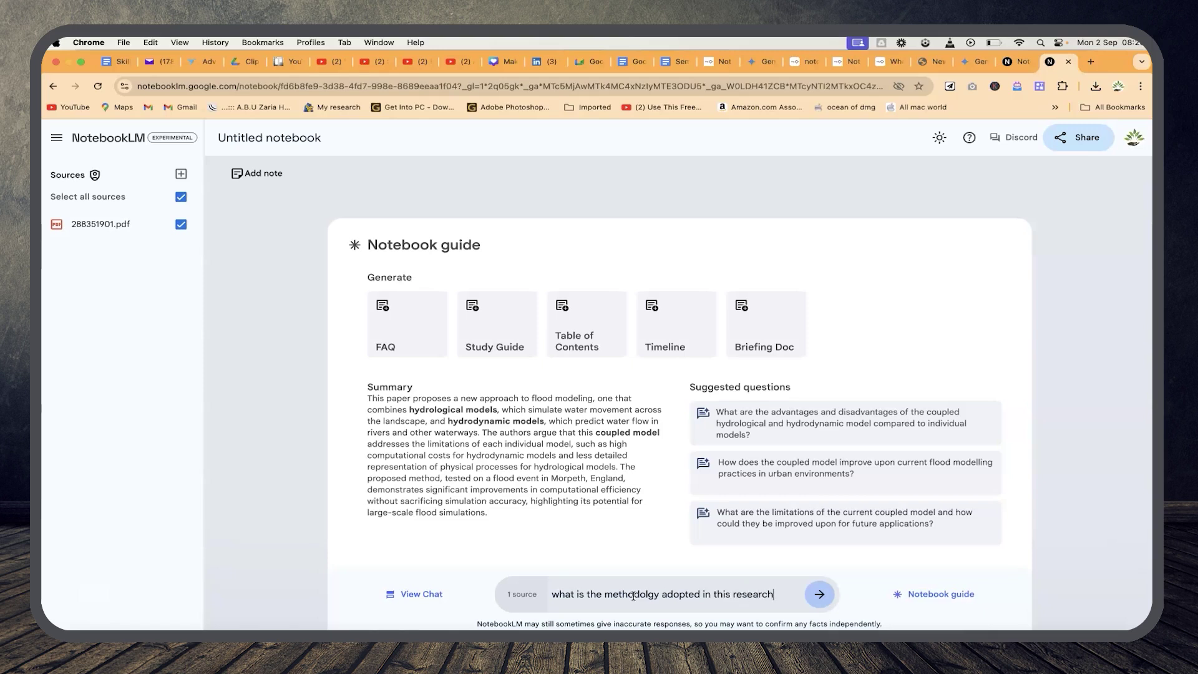
# Send the methodology question, inspect citations 1 and 2, and bring up the notebook guide
pyautogui.press('Return')
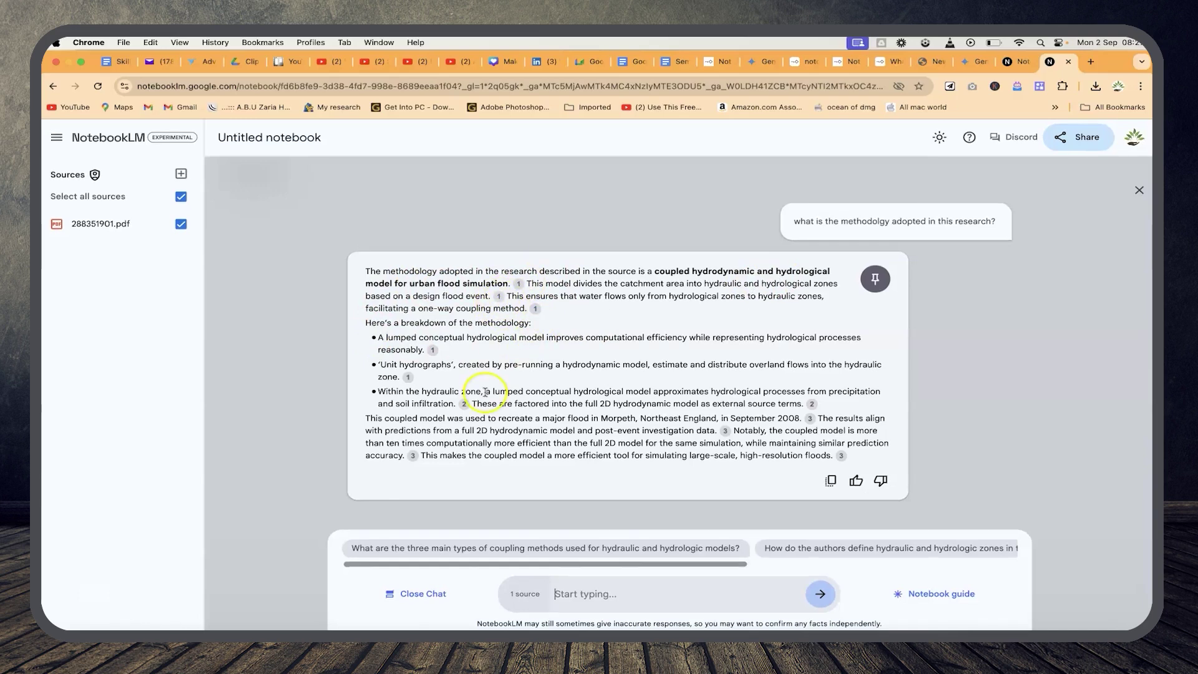
pyautogui.click(519, 284)
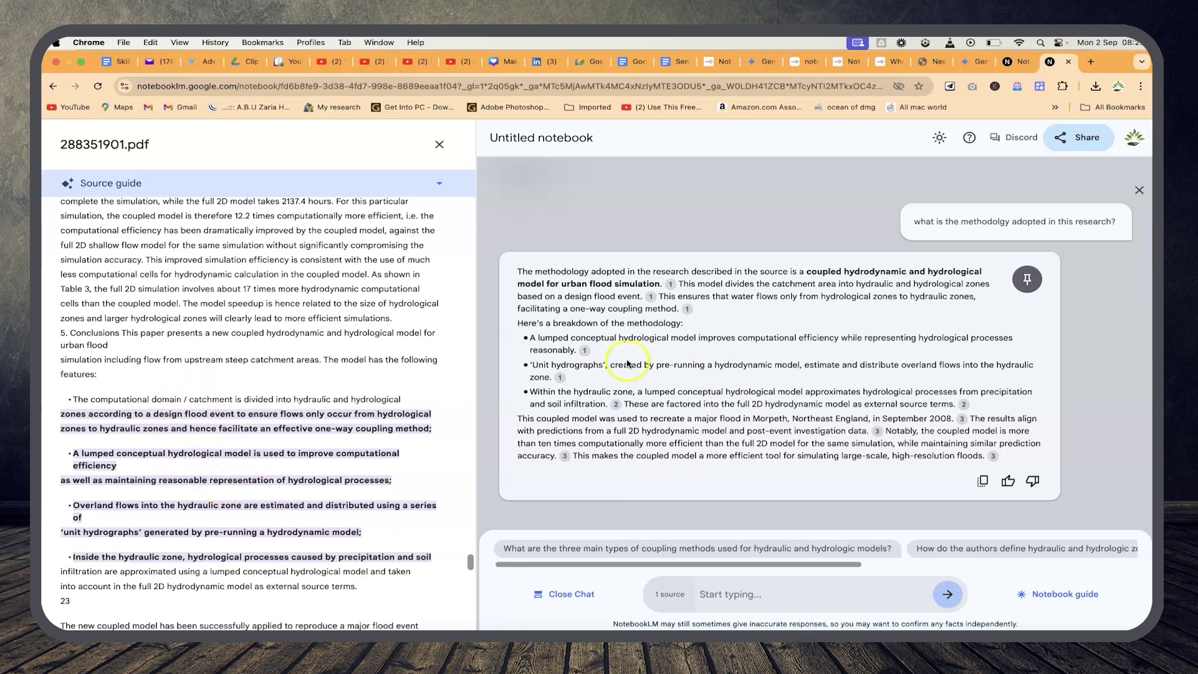
pyautogui.click(617, 406)
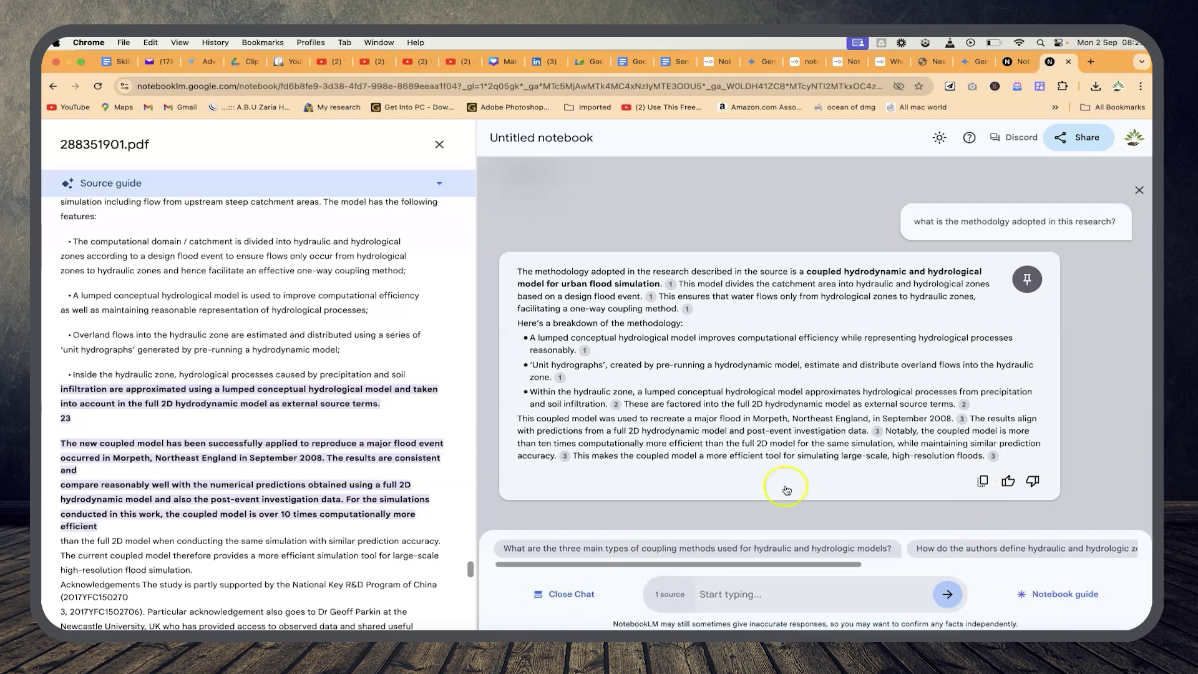
pyautogui.click(1029, 602)
# Create a new note with the pasted methodology summary, titled 'Methodology'
pyautogui.click(585, 250)
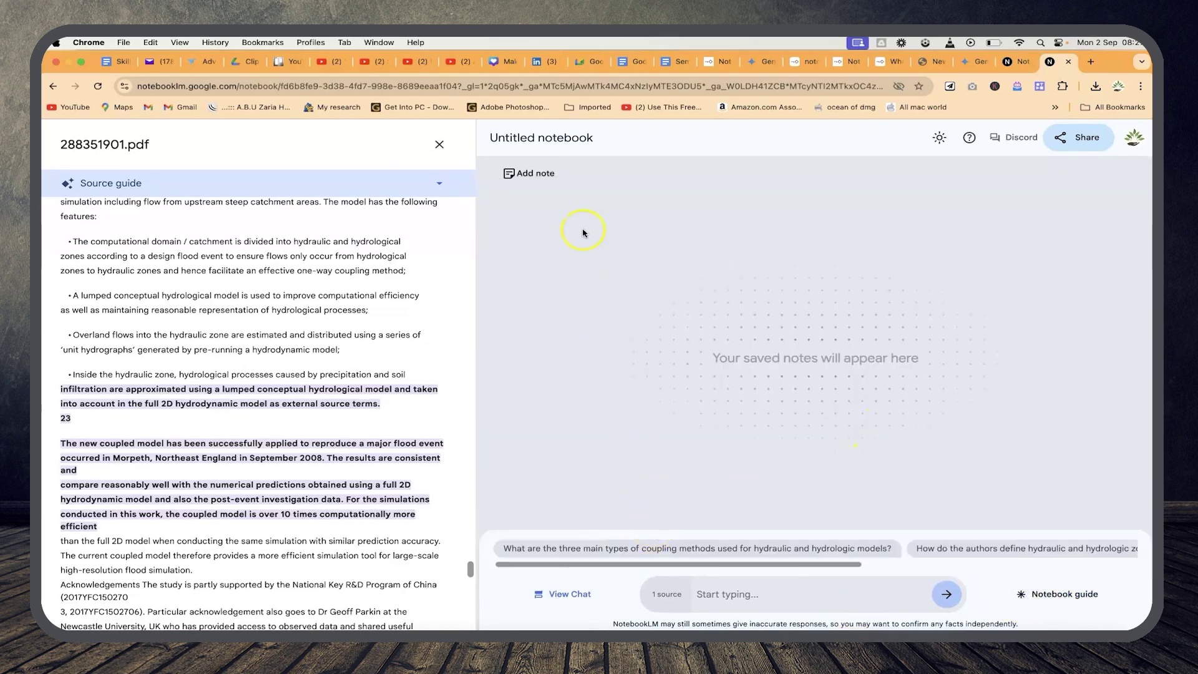
pyautogui.click(530, 187)
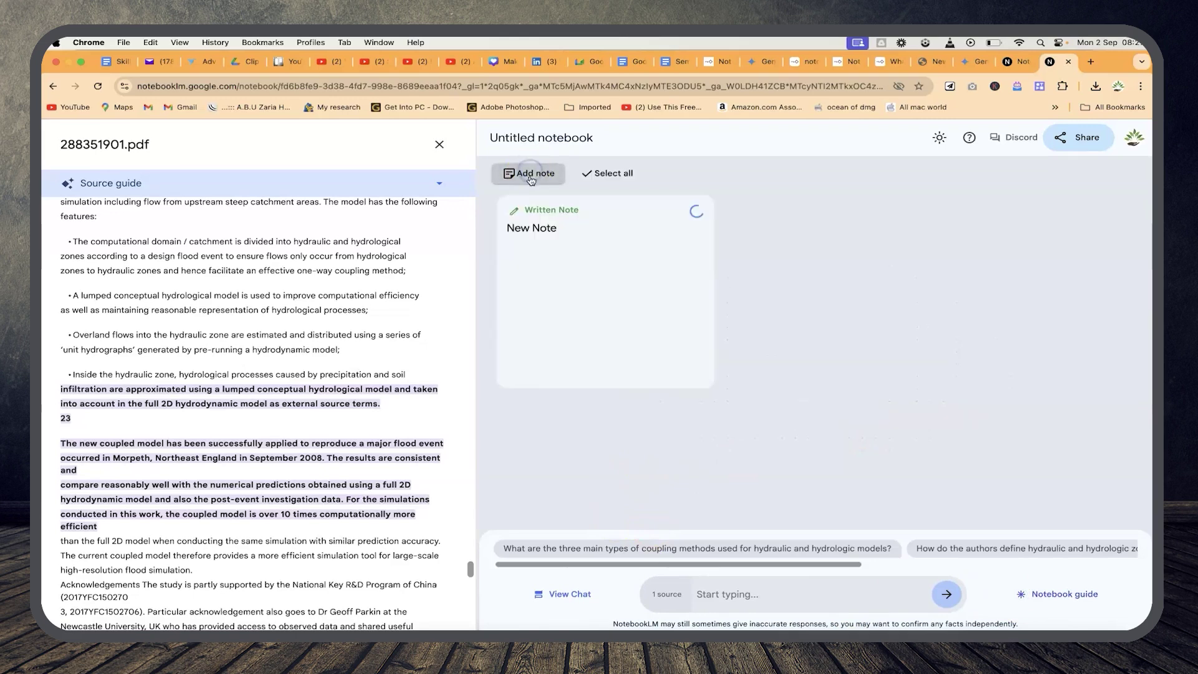
pyautogui.click(545, 226)
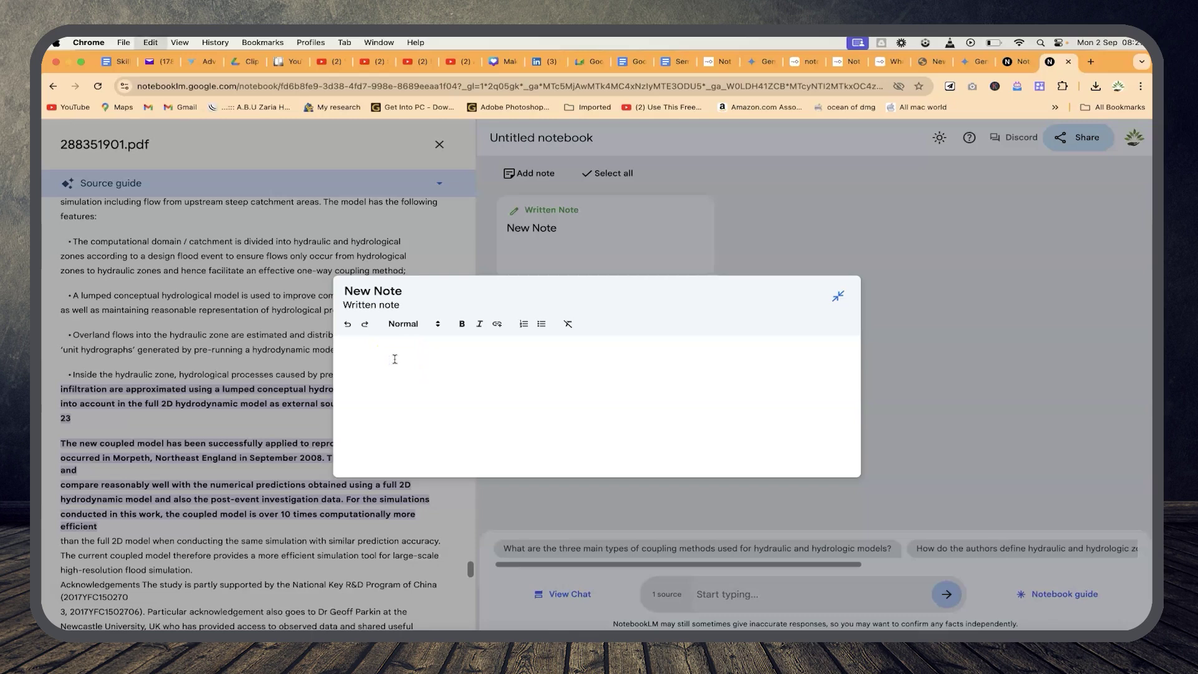
pyautogui.write('The methodology adopted in the research described in the source is a coupled hydrodynamic and hydrological model for urban flood simulation. This model divides the catchment area into hydraulic and hydrological zones based on a design flood event. This ensures that water flows only from hydrological zones to hydraulic zones, facilitating a one-way coupling method. Here’s a breakdown of the methodology: A lumped conceptual hydrological model improves computational efficiency while representing hydrological processes reasonably. ‘Unit hydrographs’, created by pre-running a hydrodynamic model, estimate and distribute overland flows into the hydraulic zone. Within the hydraulic zone, a lumped conceptual hydrological model approximates hydrological processes from precipitation and soil infiltration. These are factored into the full 2D hydrodynamic model as external source terms. This coupled model was used to recreate a major flood in Morpeth, Northeast England, in September 2008. The results align with predictions from a full 2D hydrodynamic model and post-event investigation data. Notably, the coupled model is more than ten times computationally more efficient than the full 2D model for the same simulation, while maintaining similar prediction accuracy. This makes the coupled model a more efficient tool for simulating large-scale, high-resolution floods.')
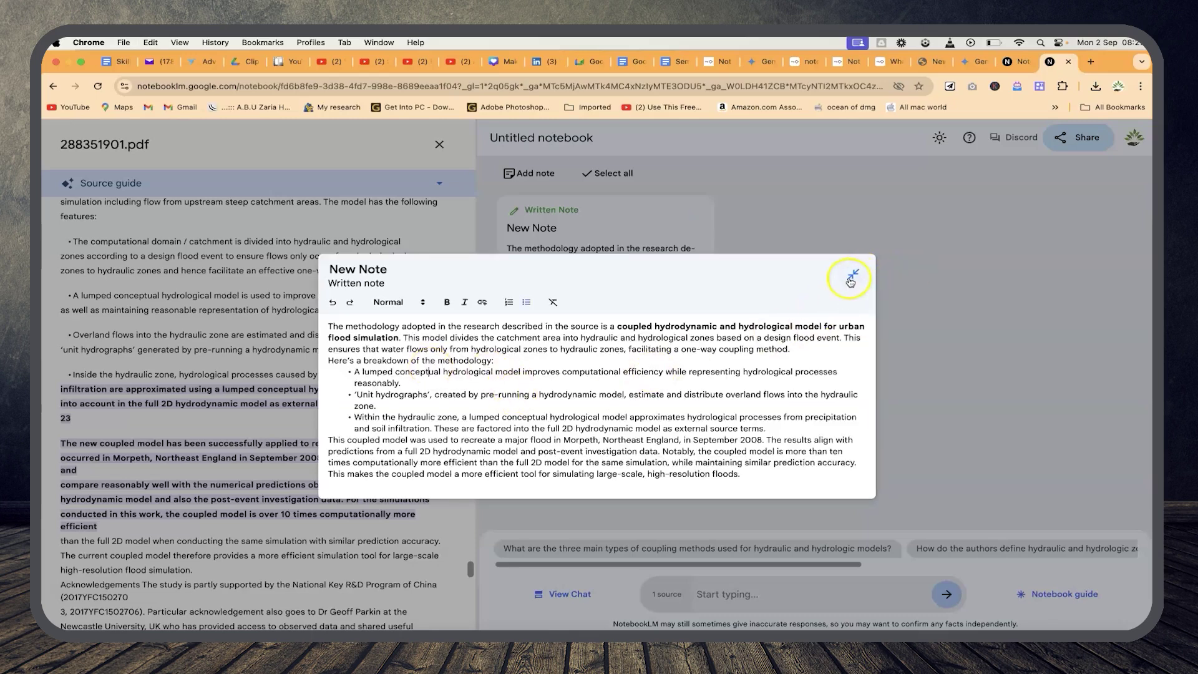
pyautogui.click(368, 274)
pyautogui.write('s')
pyautogui.press('BackSpace')
pyautogui.write('Methodology')
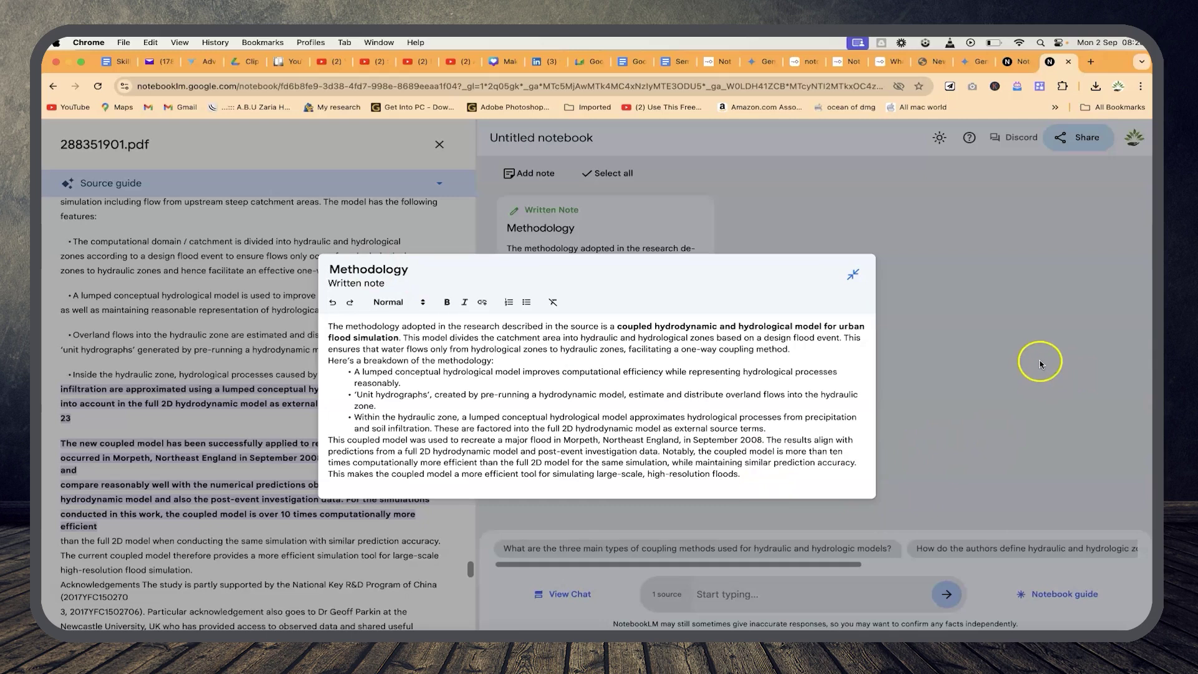
pyautogui.click(948, 435)
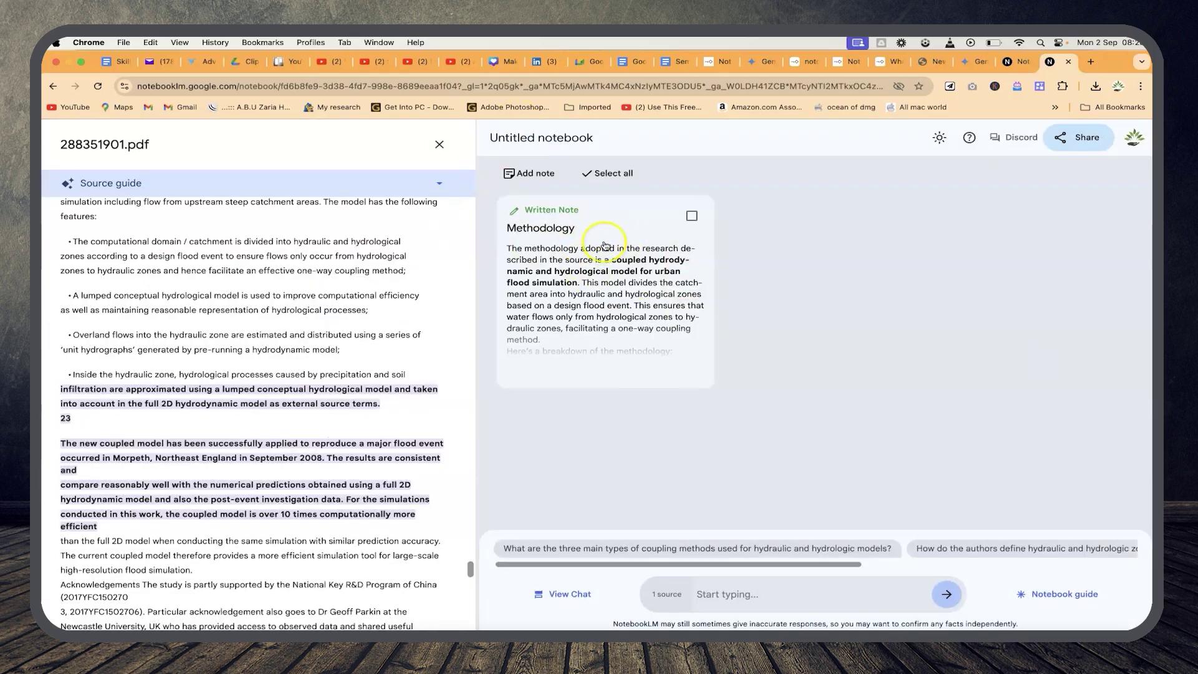
# Rename the notebook to 'Hydrodynamic modelling'
pyautogui.click(548, 142)
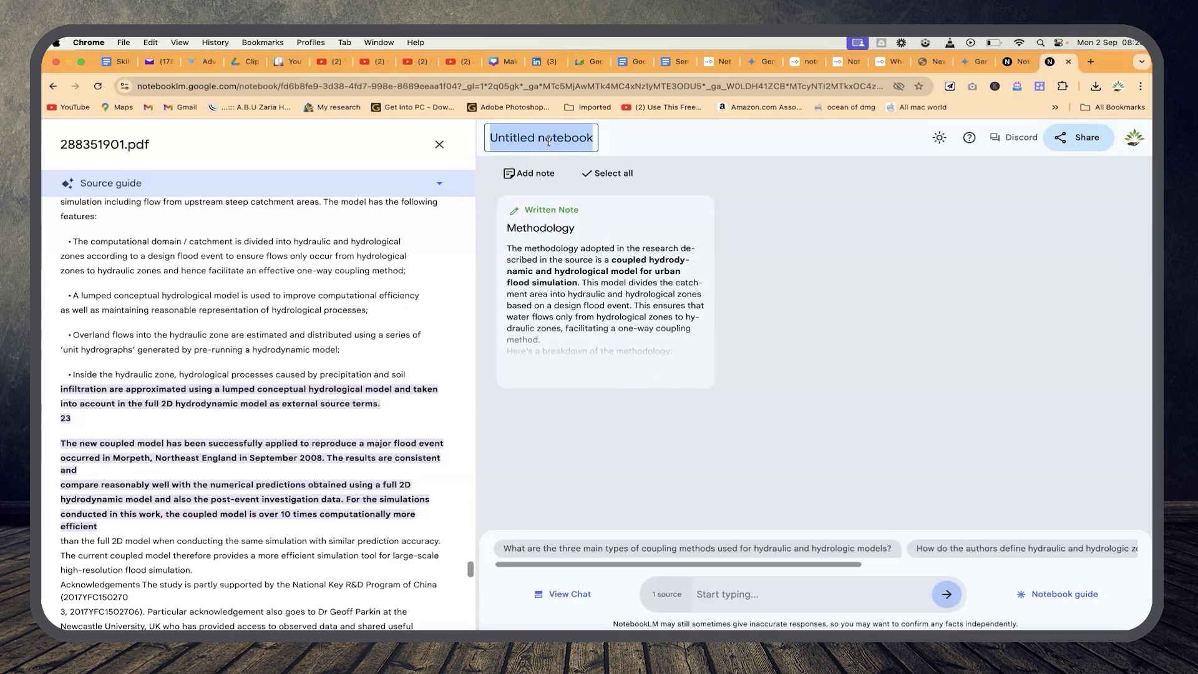
pyautogui.write('Hydrdyna')
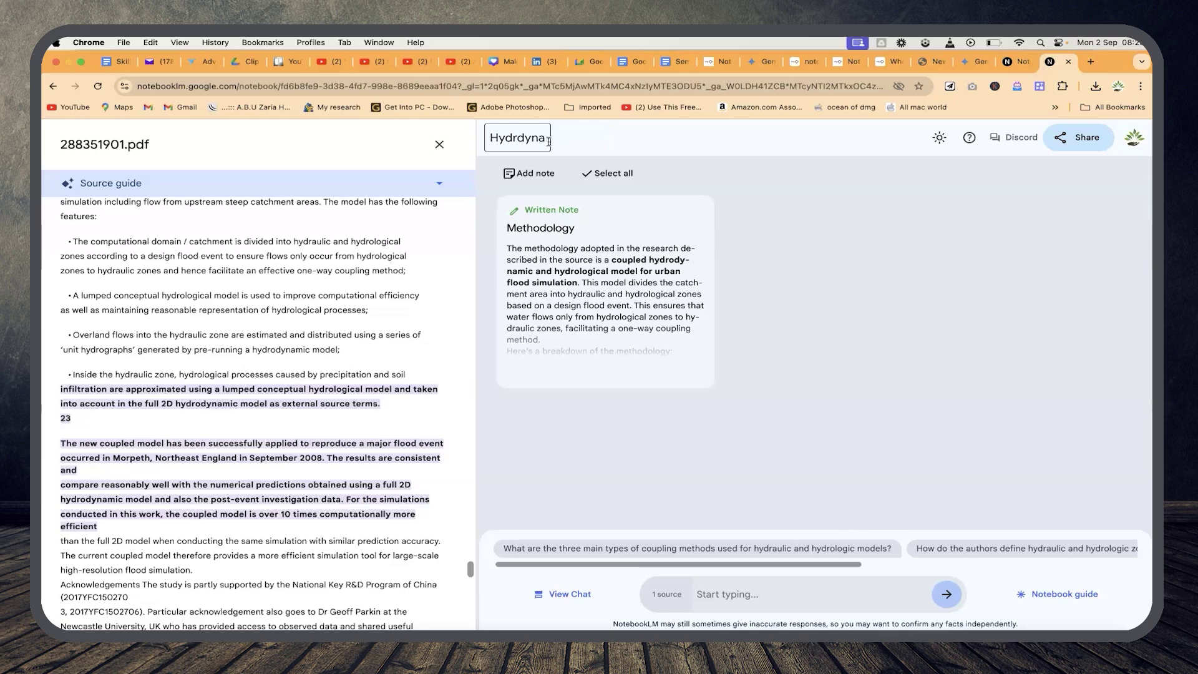
pyautogui.write('mimic modelling')
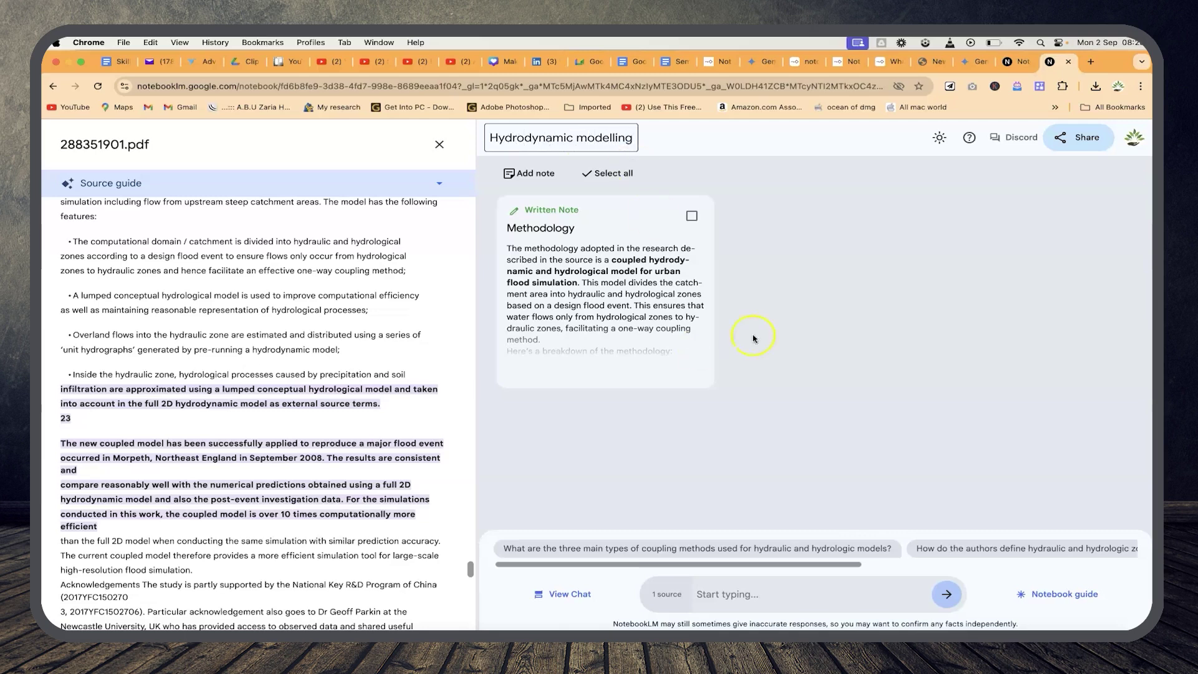
pyautogui.click(819, 356)
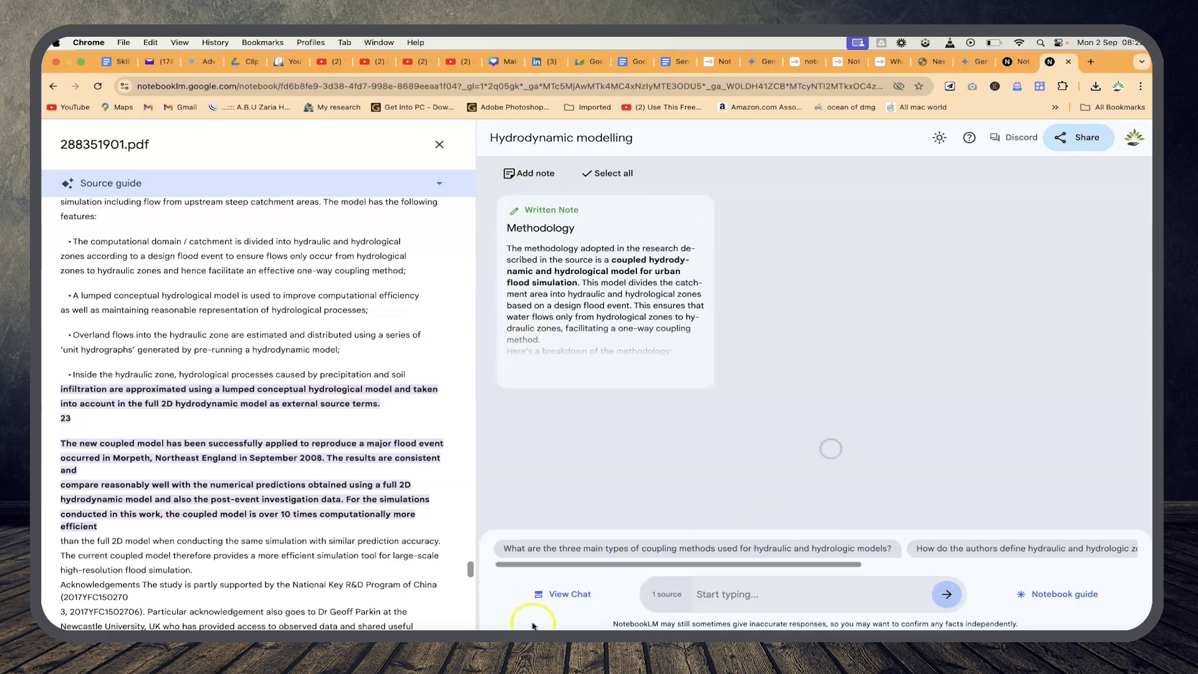
# Ask the suggested question on the three main coupling methods and check citations 4 and 12
pyautogui.click(574, 599)
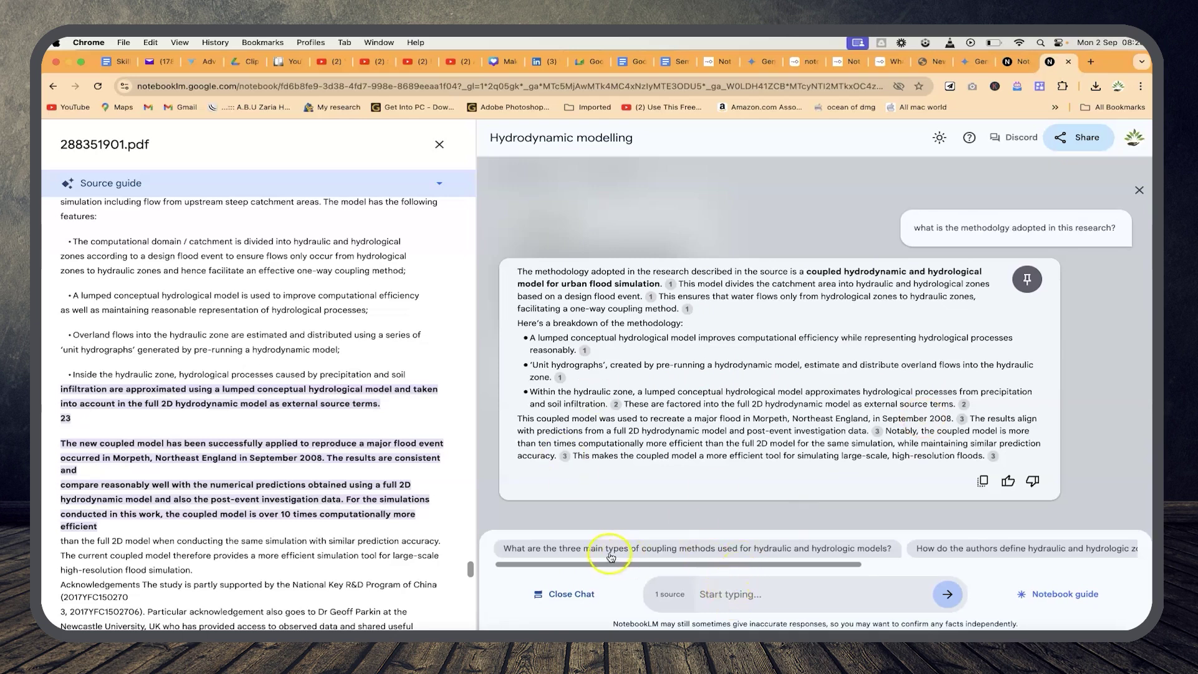
pyautogui.click(775, 551)
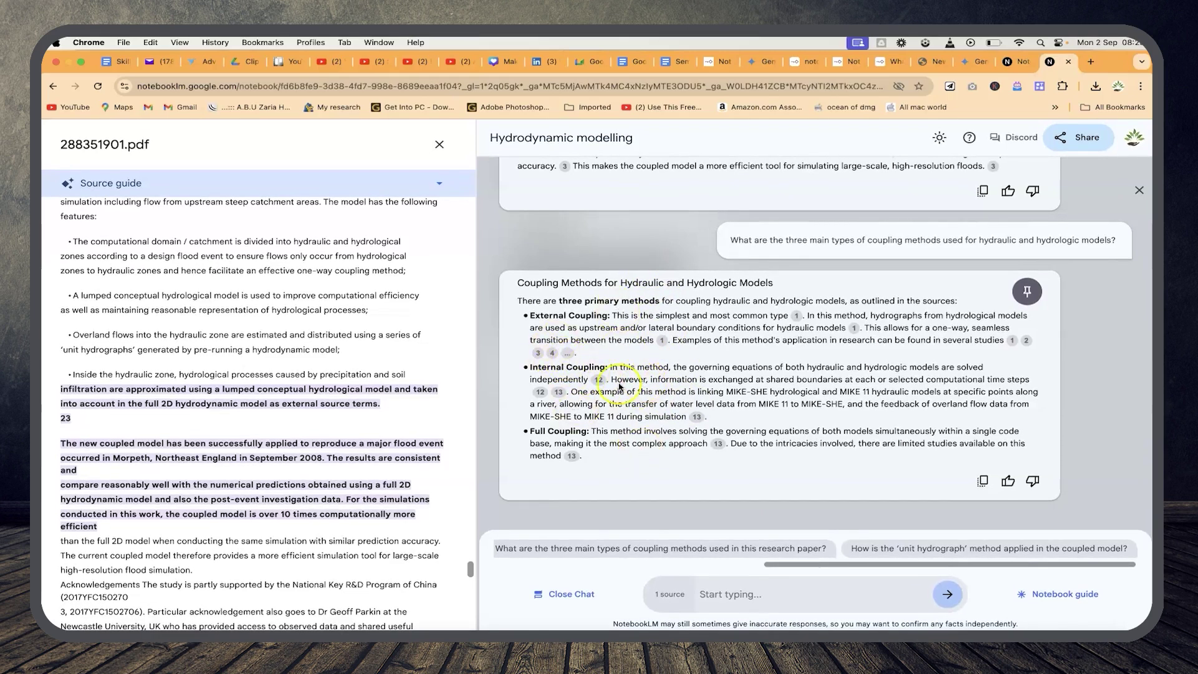
pyautogui.click(553, 356)
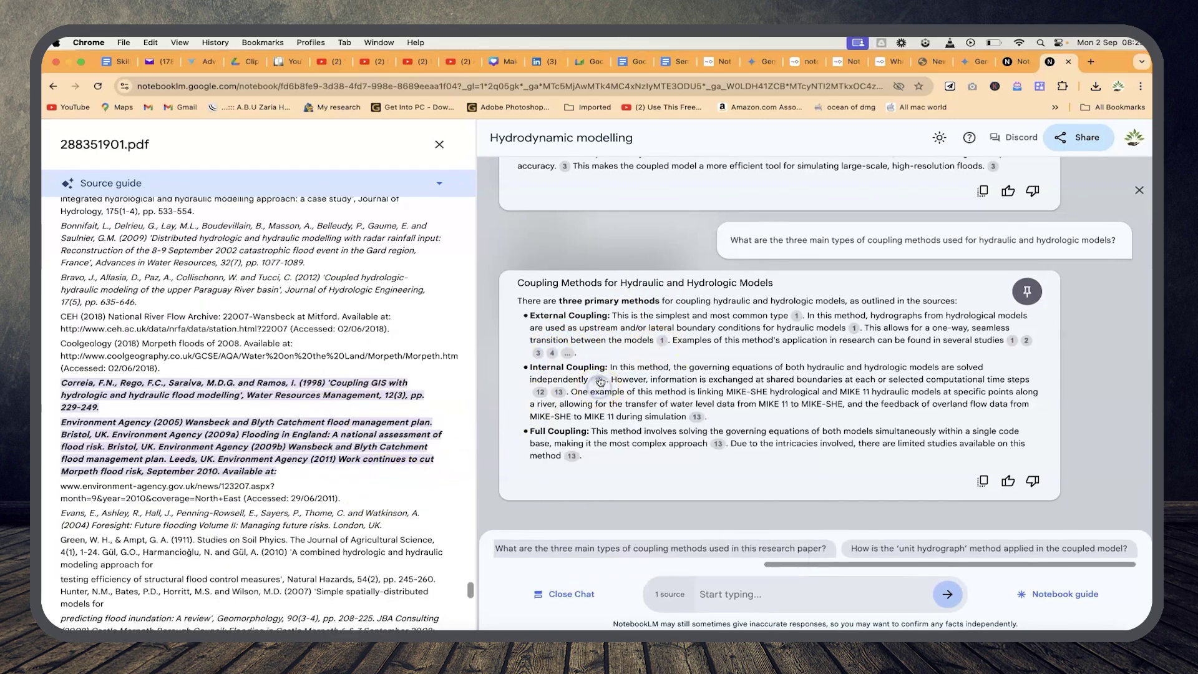
pyautogui.click(600, 381)
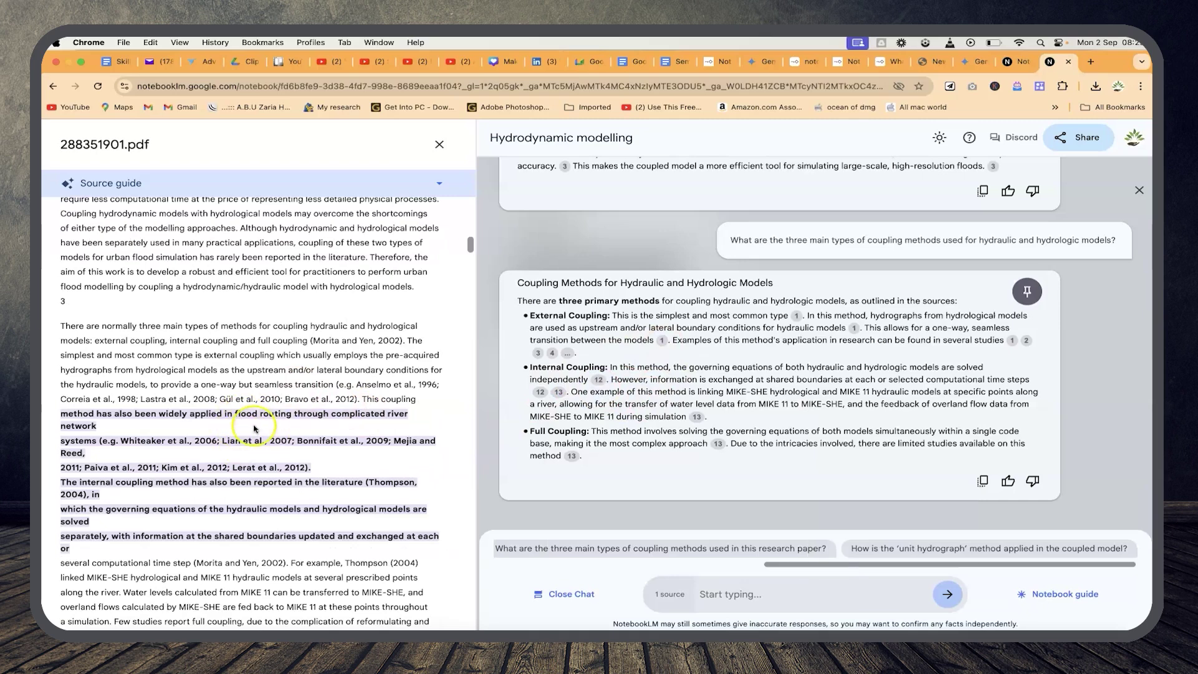
pyautogui.scroll(3, 257, 405)
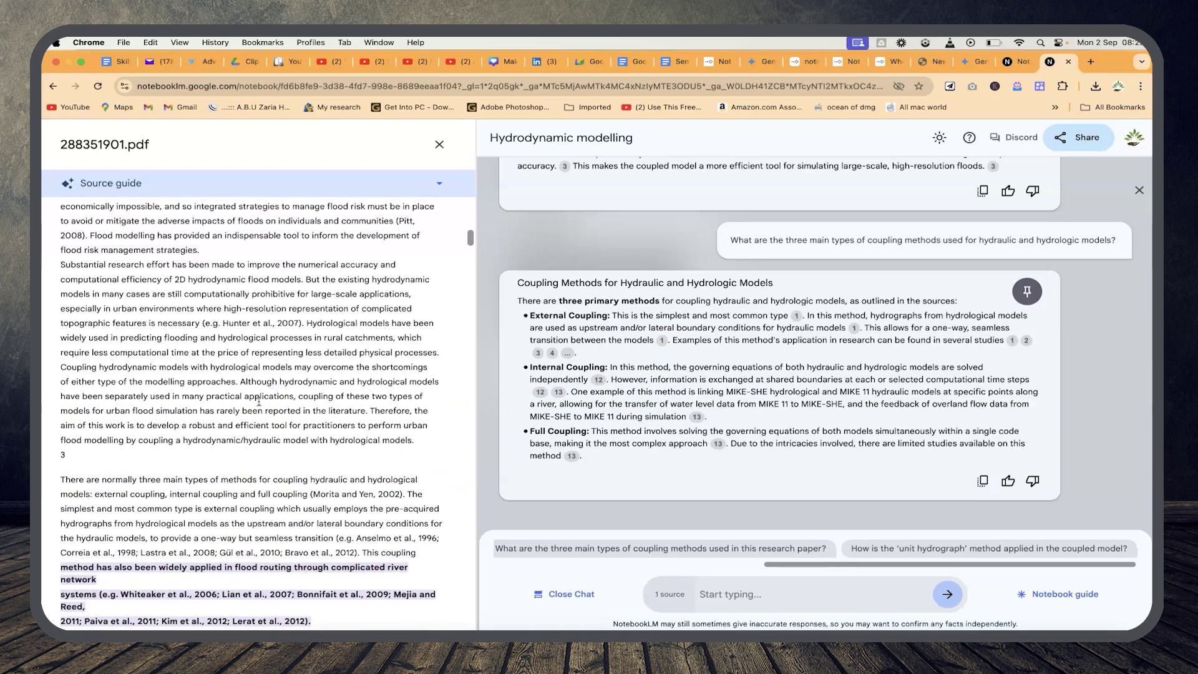
# Copy the coupling-methods answer and add a new blank note
pyautogui.click(982, 480)
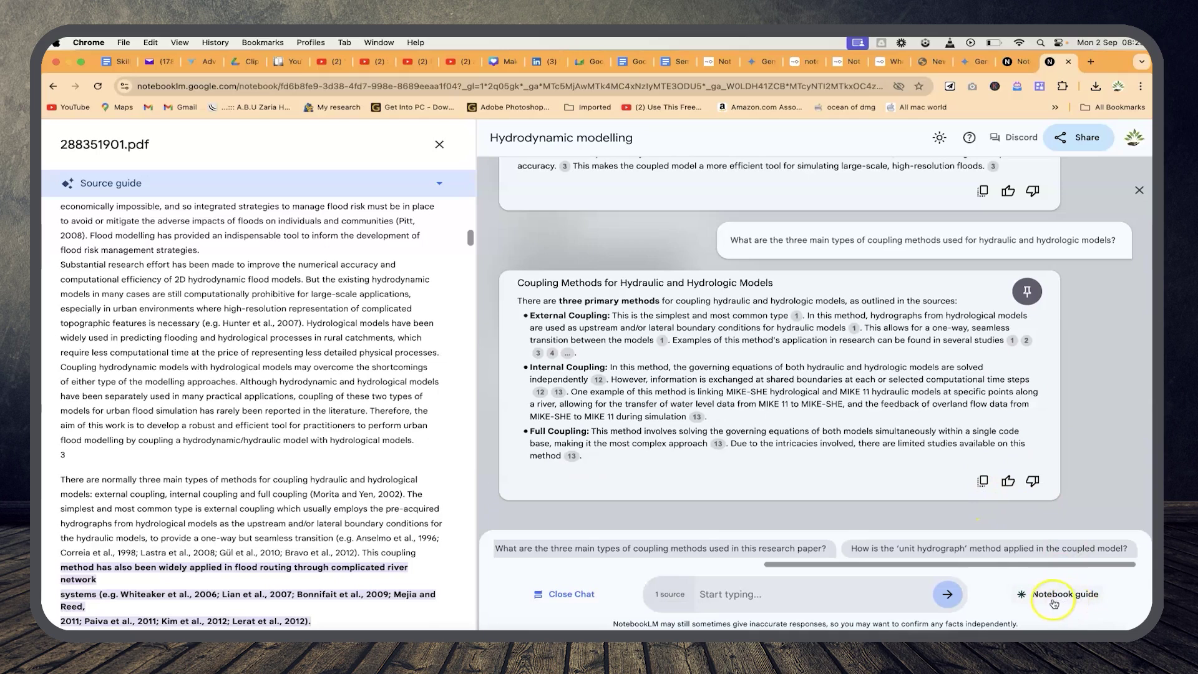
pyautogui.click(571, 595)
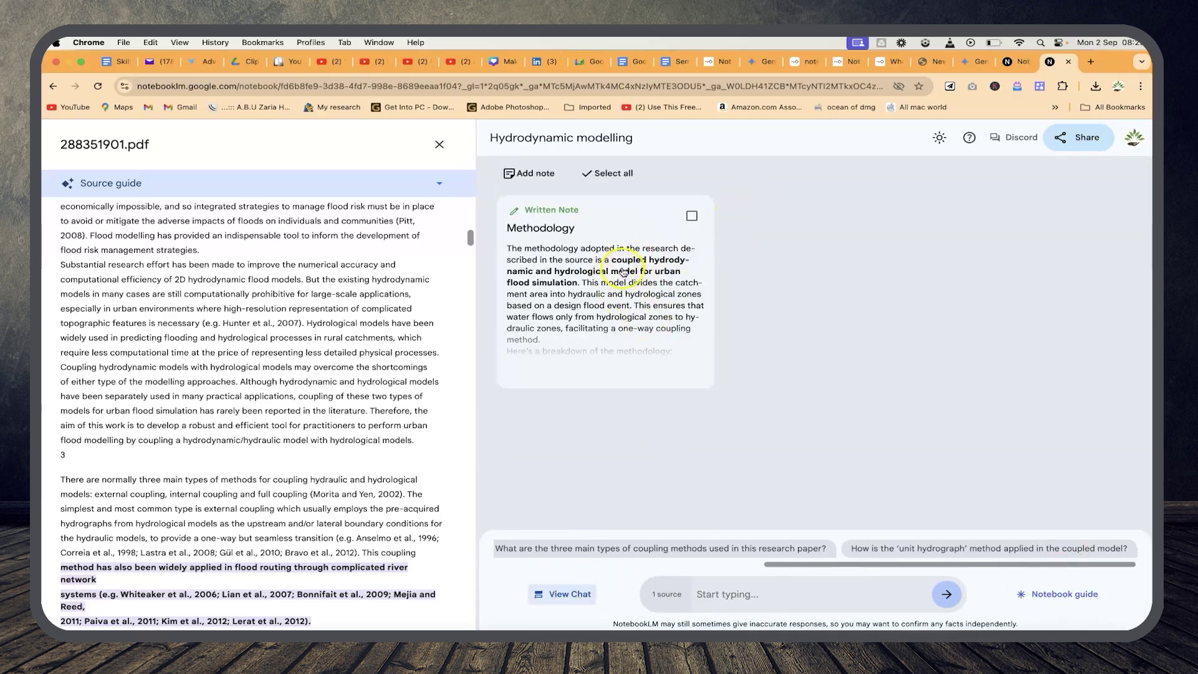
pyautogui.click(525, 174)
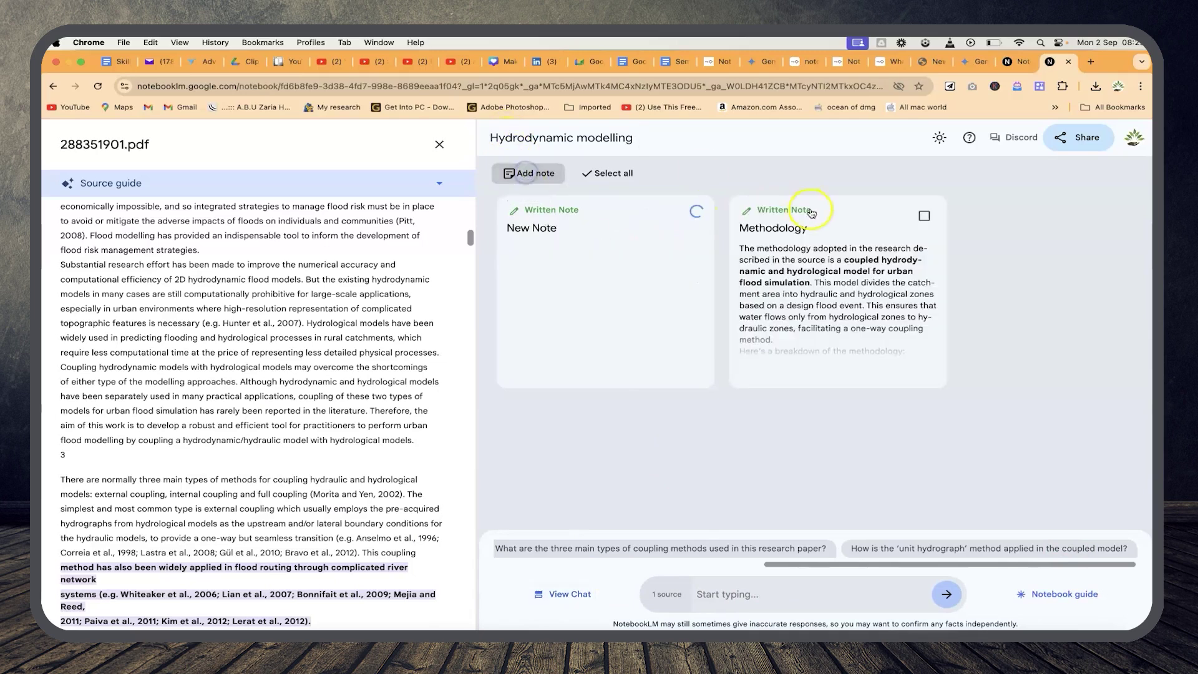
# Paste the copied coupling-methods answer into the New Note and save it
pyautogui.click(553, 230)
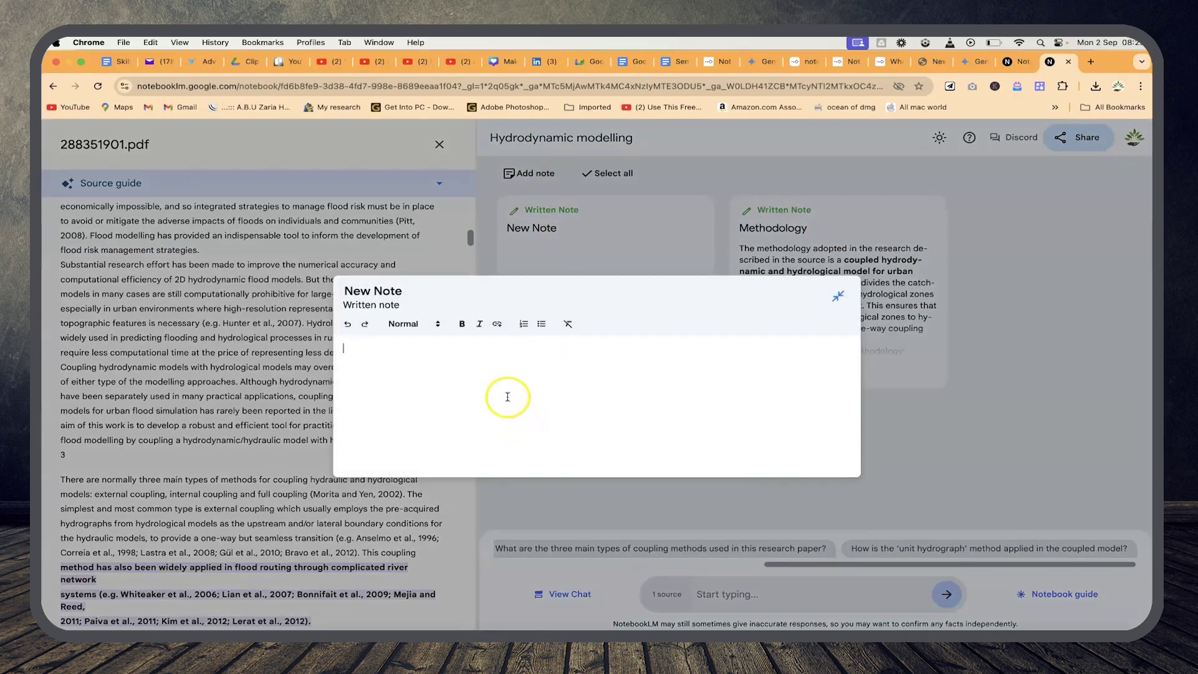
pyautogui.press('super+v')
pyautogui.click(491, 379)
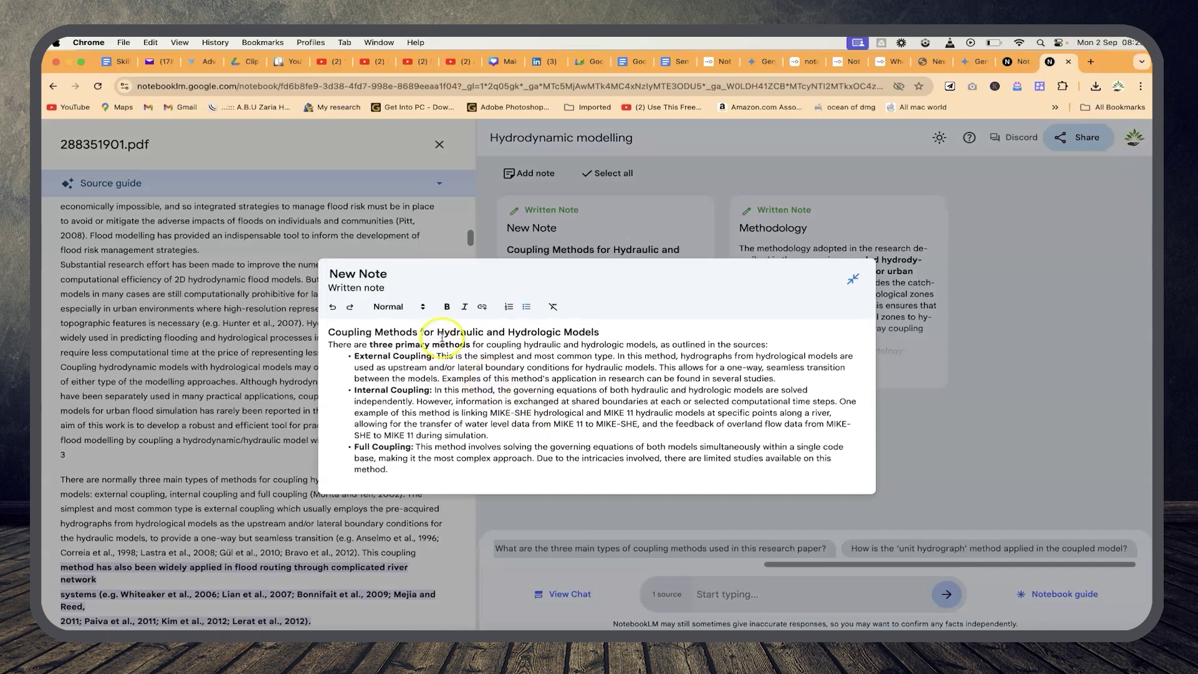
pyautogui.click(391, 308)
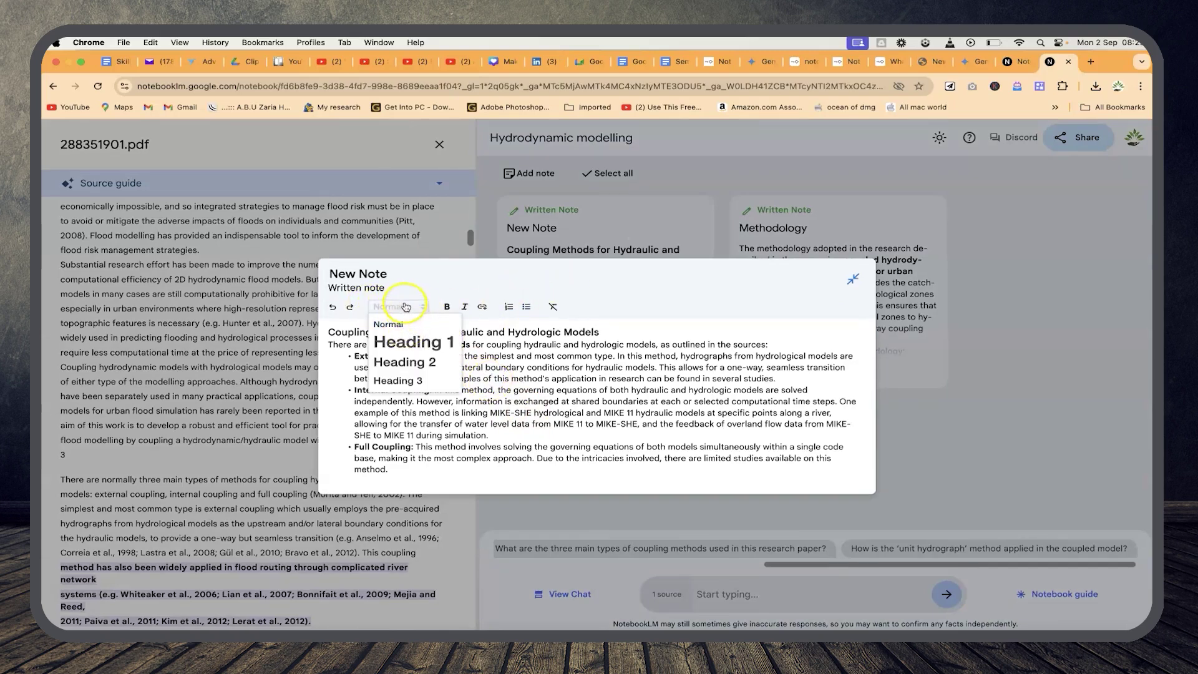
pyautogui.click(406, 306)
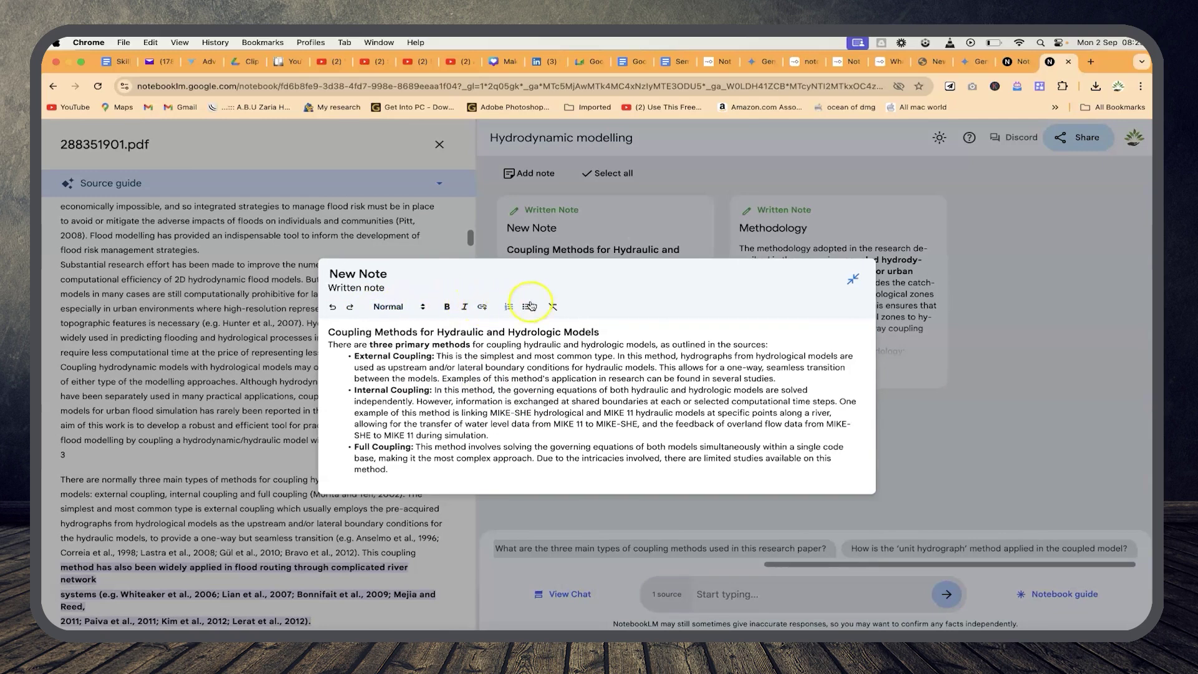
pyautogui.click(1005, 404)
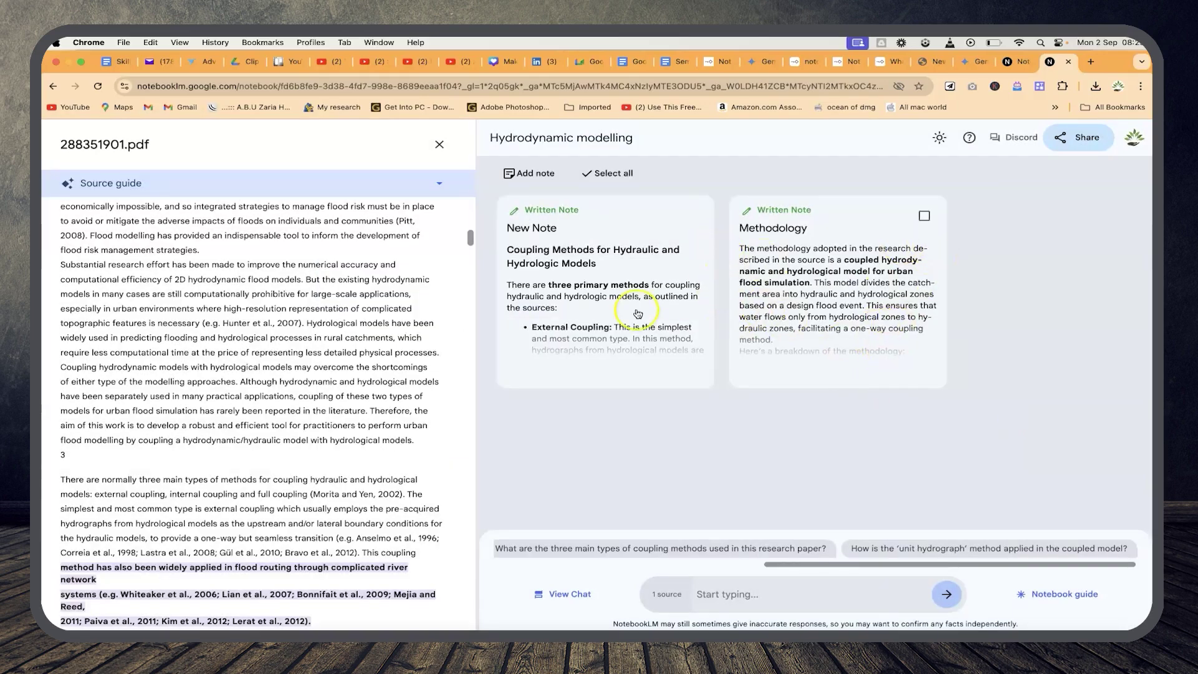
# Recheck the New Note, then select both it and the Methodology note
pyautogui.click(548, 226)
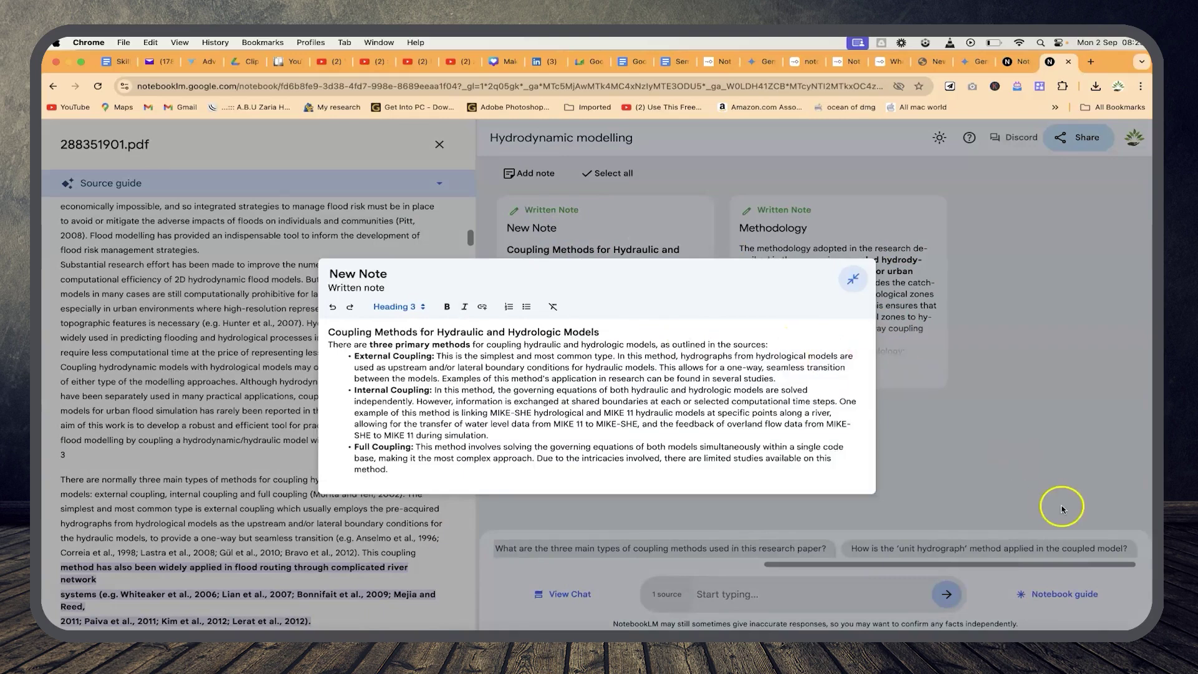
pyautogui.click(1062, 506)
pyautogui.click(692, 217)
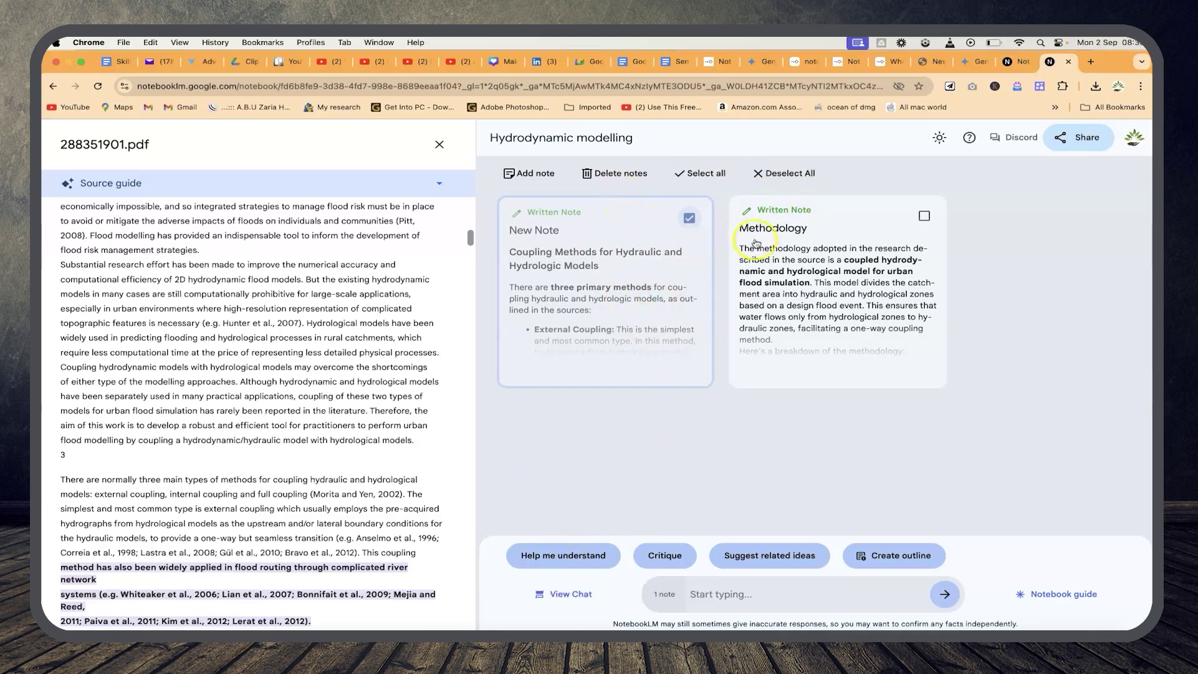
pyautogui.click(921, 218)
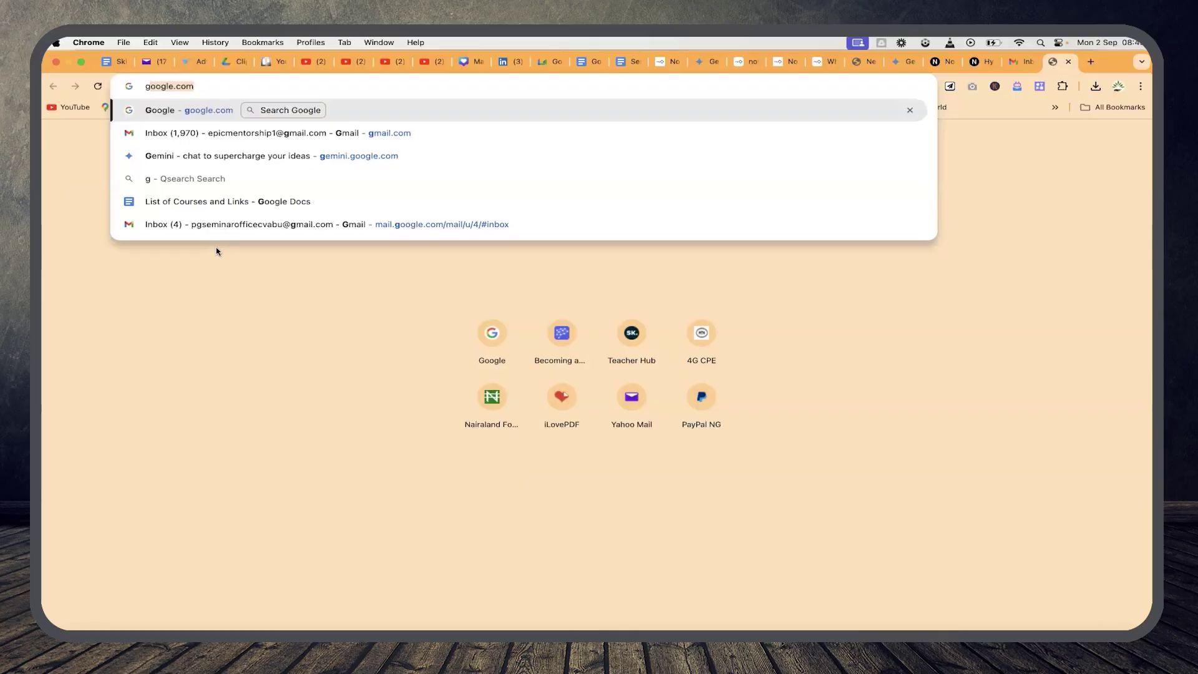
# Load google.com in a new Chrome tab
pyautogui.press('Return')
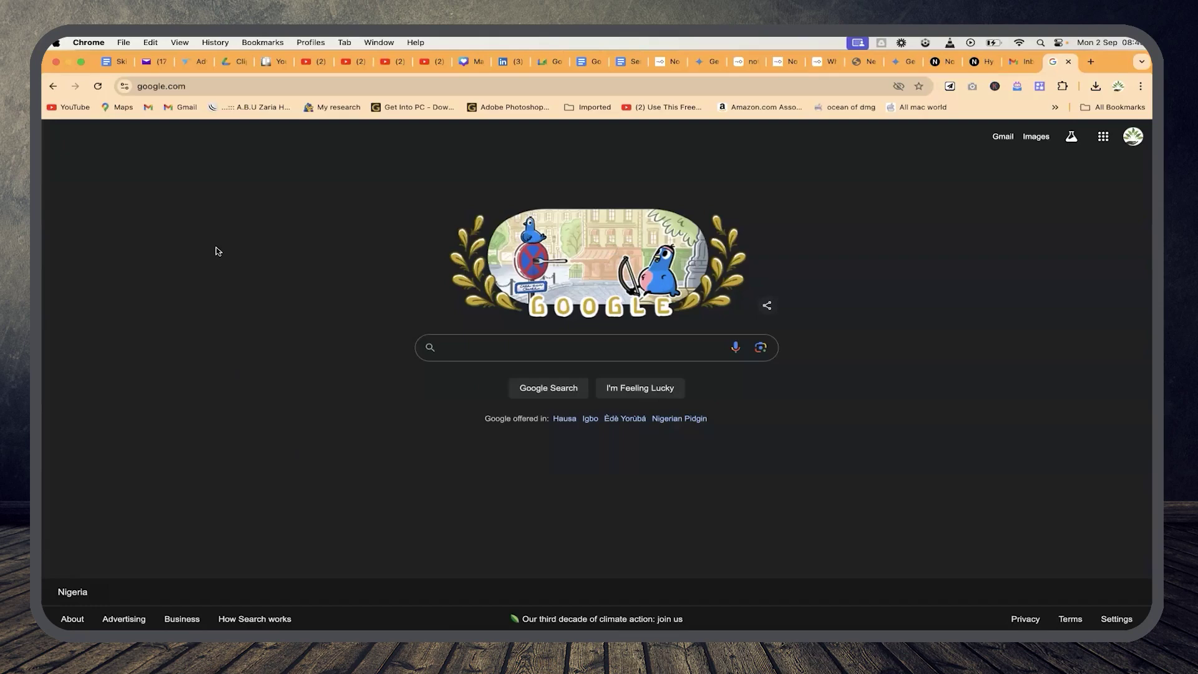
# Search Google for 'image fx', open the ImageFX - AI Test Kitchen result, and begin Google sign-in
pyautogui.write('image fx')
pyautogui.press('Return')
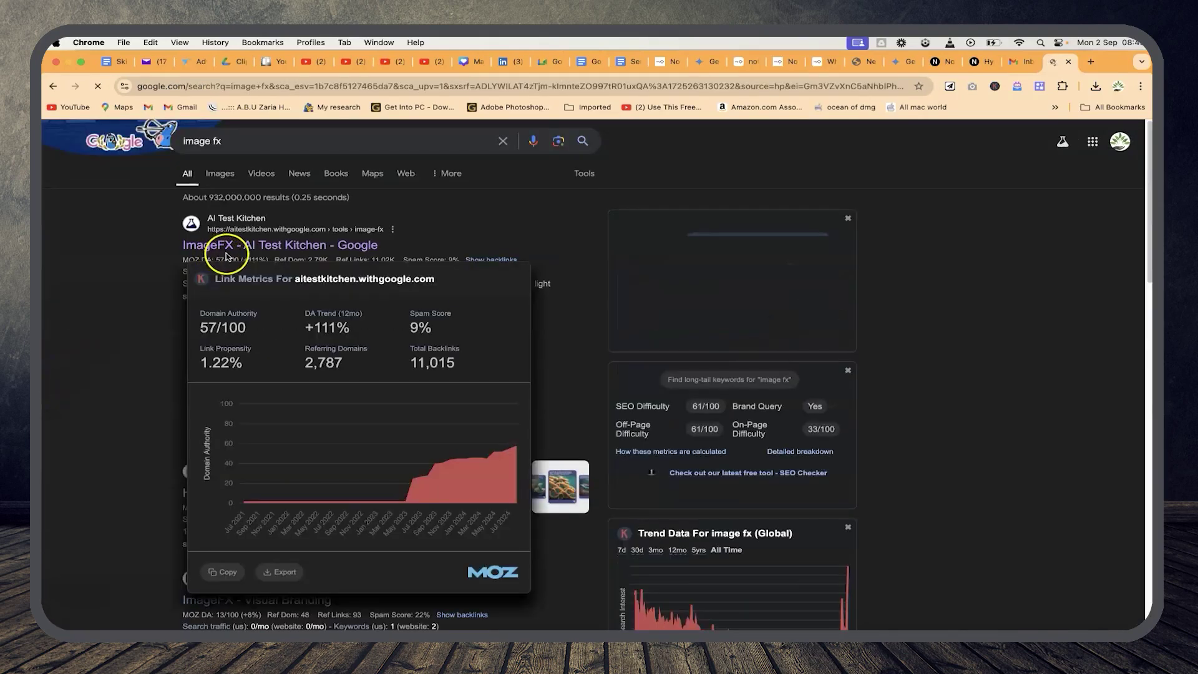
pyautogui.click(294, 245)
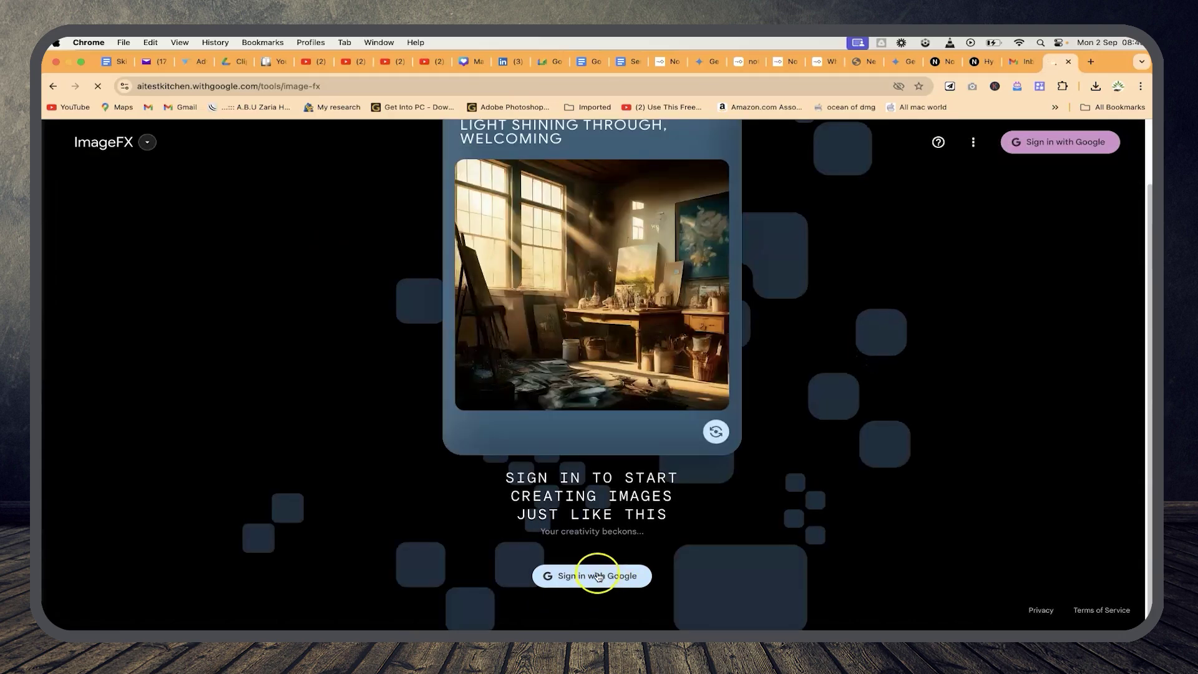
pyautogui.scroll(2, 660, 401)
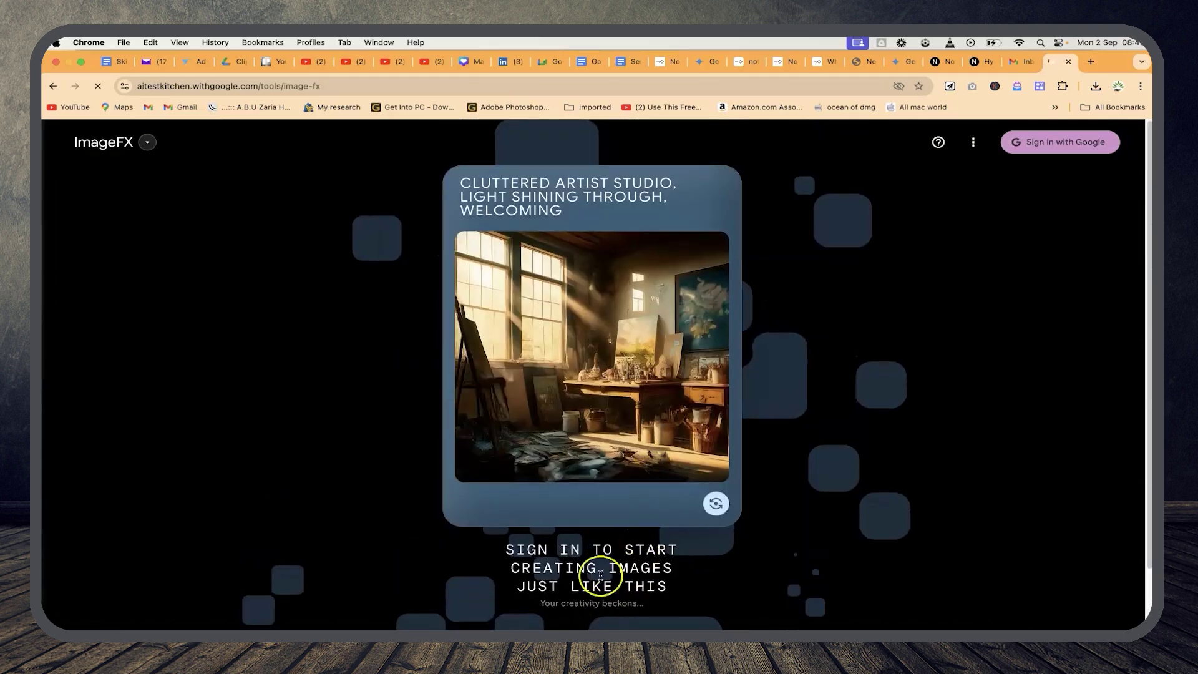
pyautogui.scroll(-2, 606, 599)
pyautogui.click(604, 586)
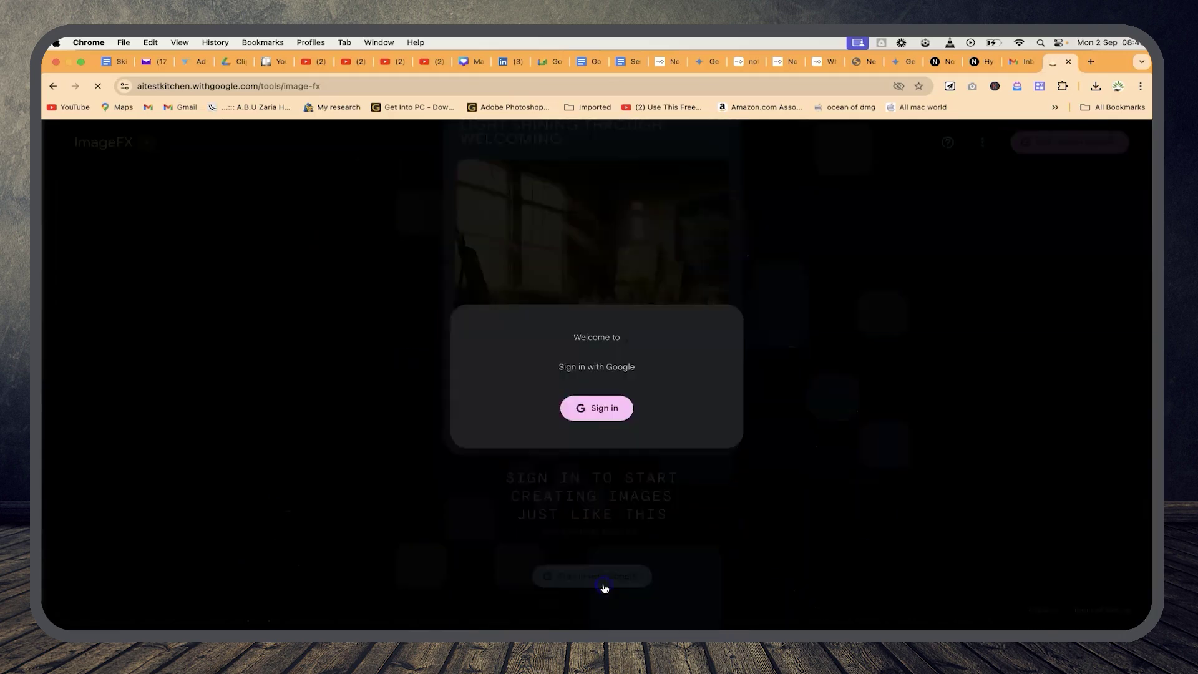
# Sign in, enter 'Can you give me the image of a lion swimming in the beach', and switch to carousel view
pyautogui.click(600, 427)
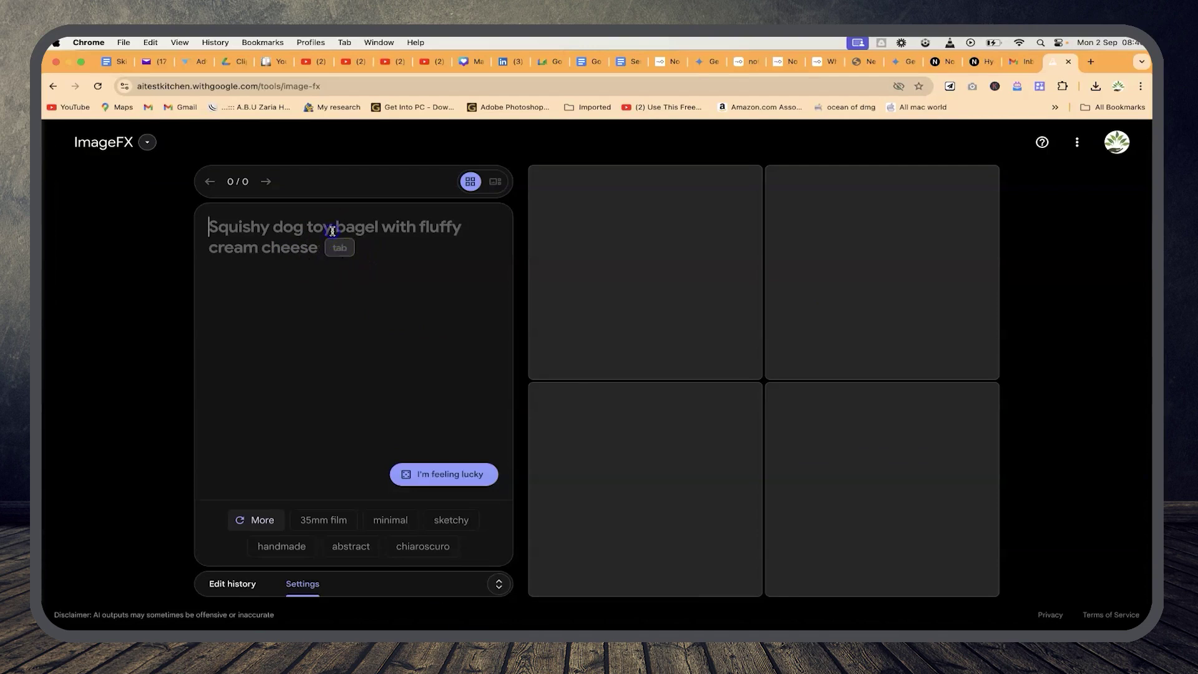
pyautogui.write('C')
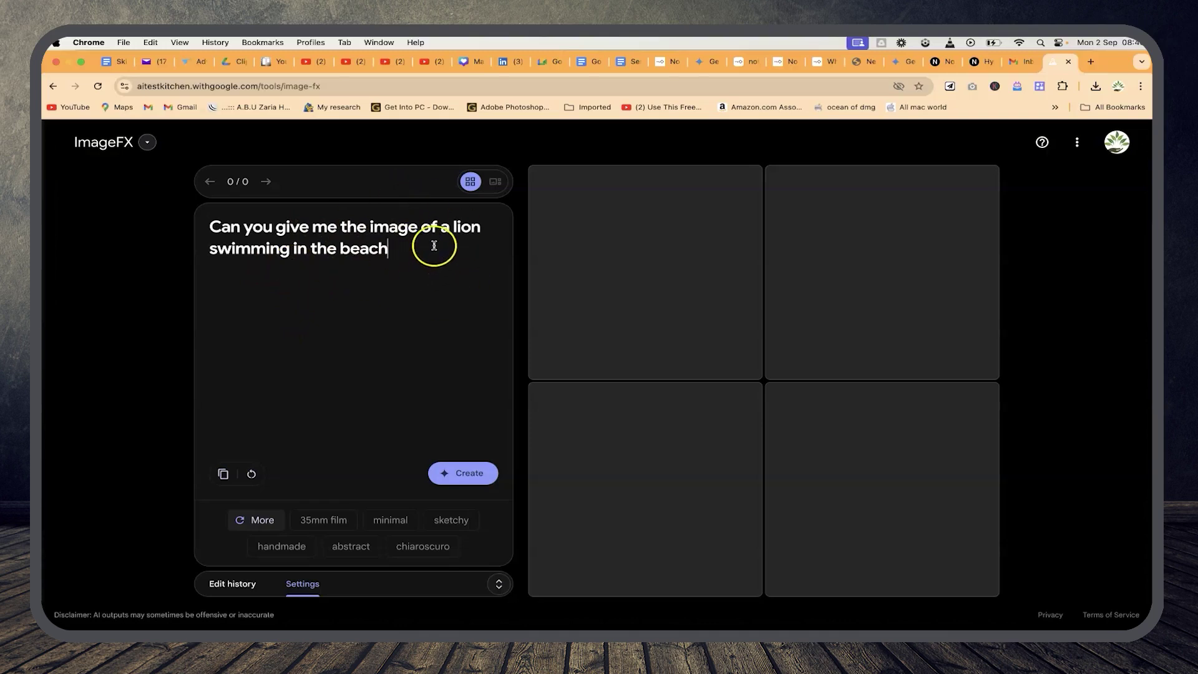
pyautogui.click(471, 183)
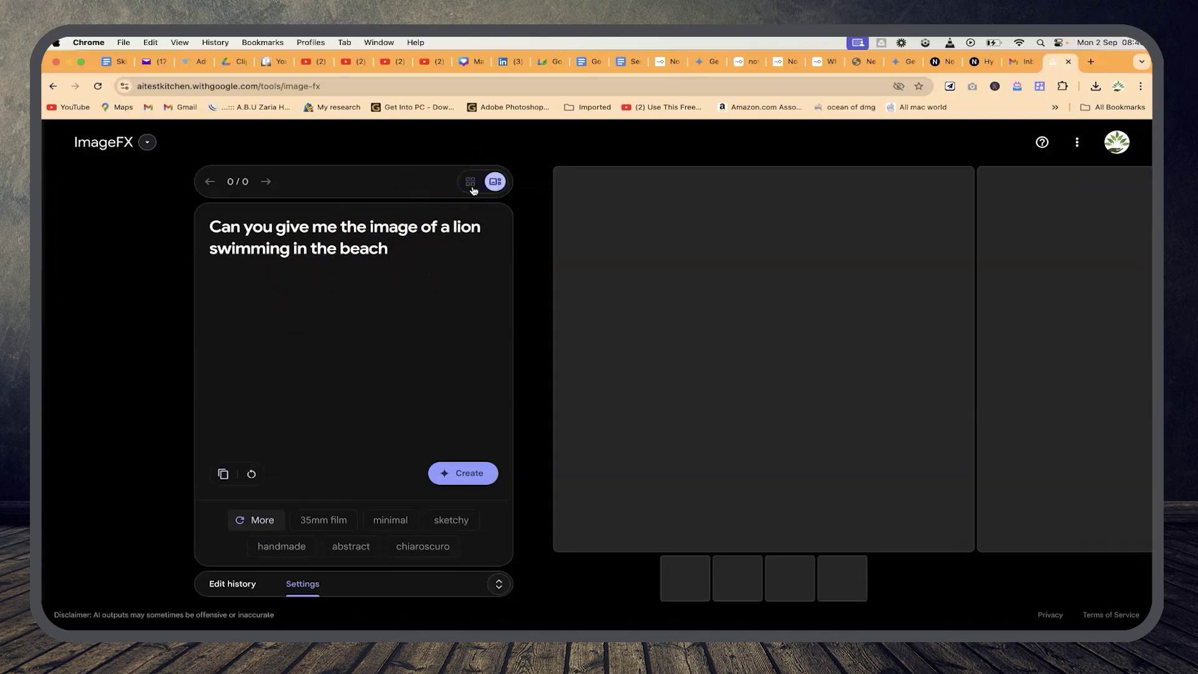
# Generate images from the lion prompt in carousel view
pyautogui.click(471, 183)
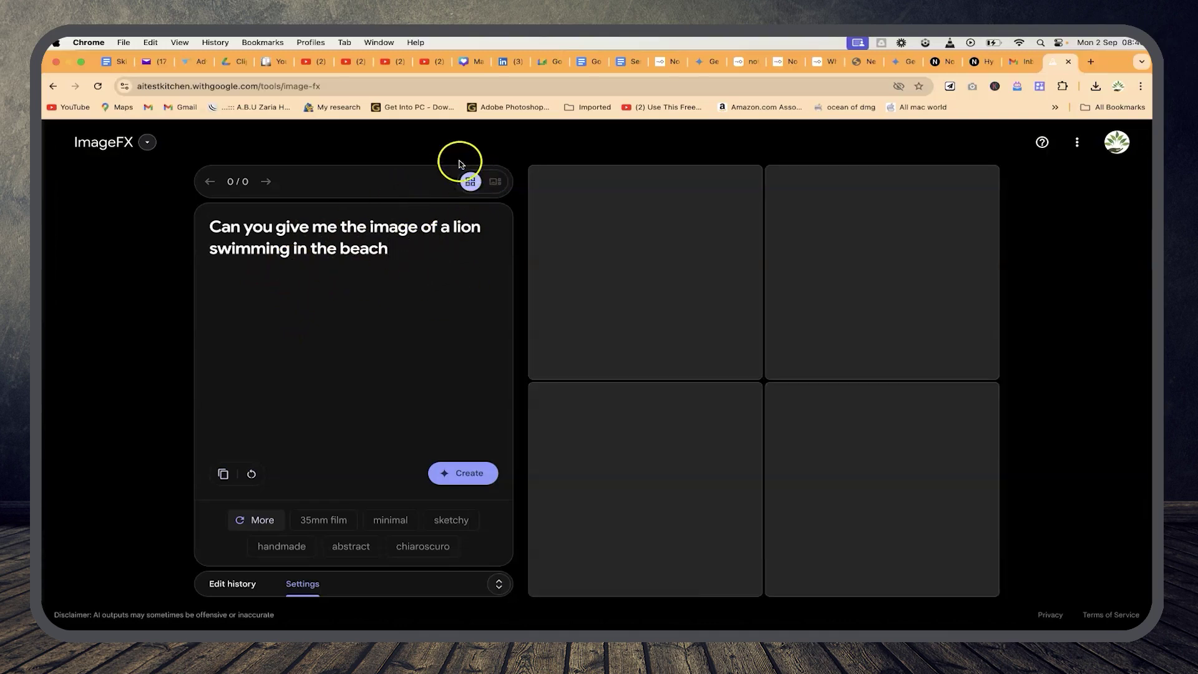
pyautogui.click(494, 182)
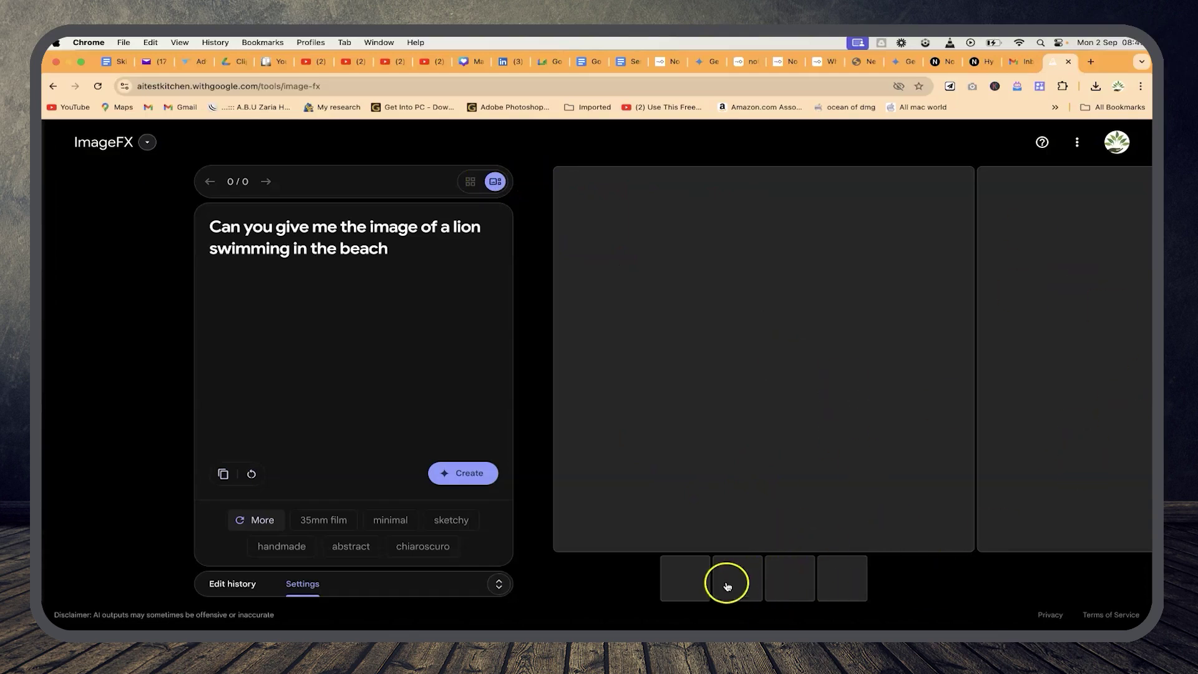
pyautogui.click(463, 472)
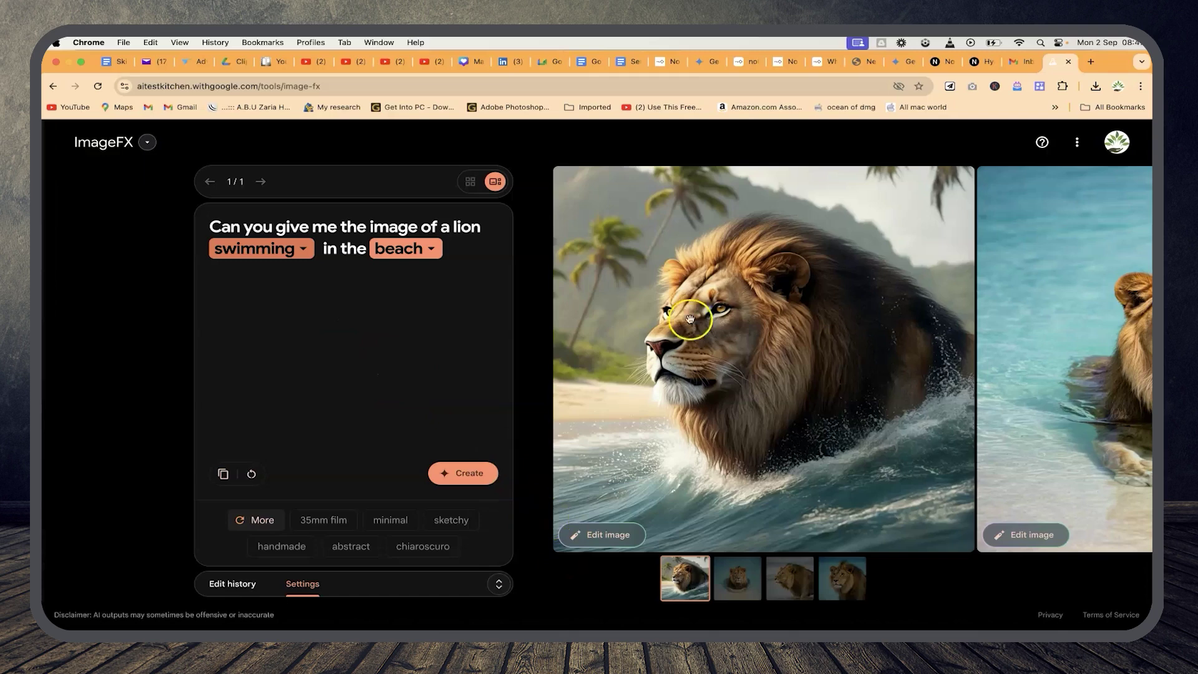
# Preview all four lion images, ending on the lion in turquoise water
pyautogui.moveTo(766, 423)
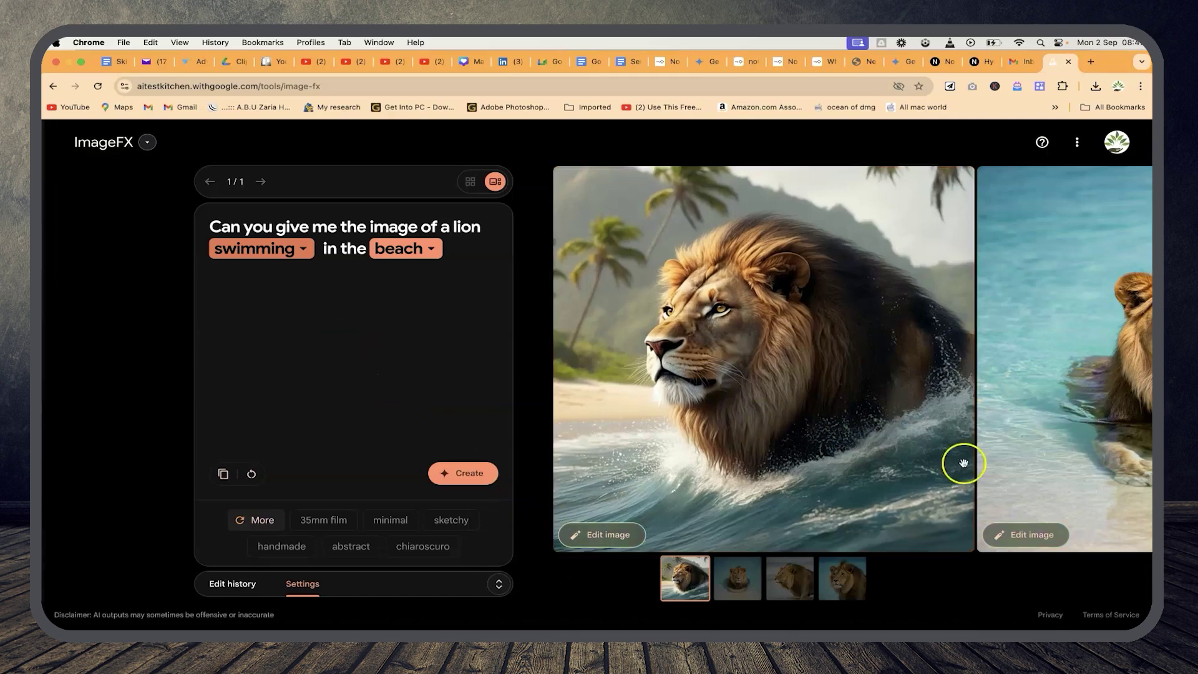
pyautogui.click(736, 591)
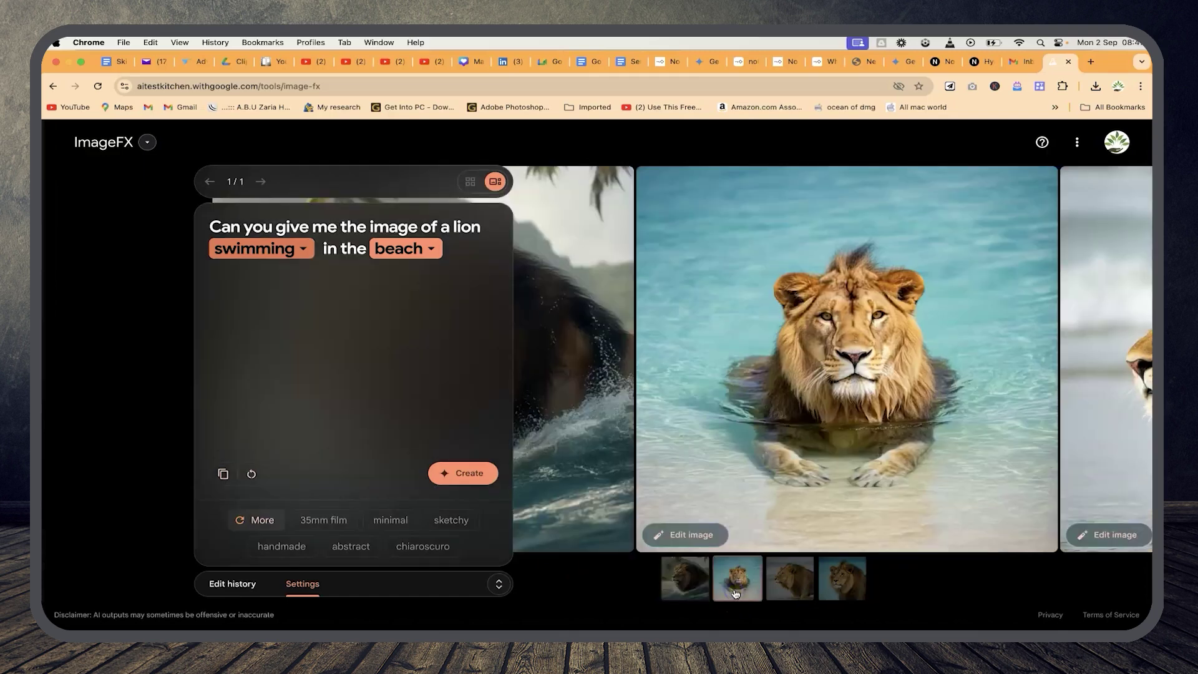
pyautogui.click(783, 592)
pyautogui.click(839, 586)
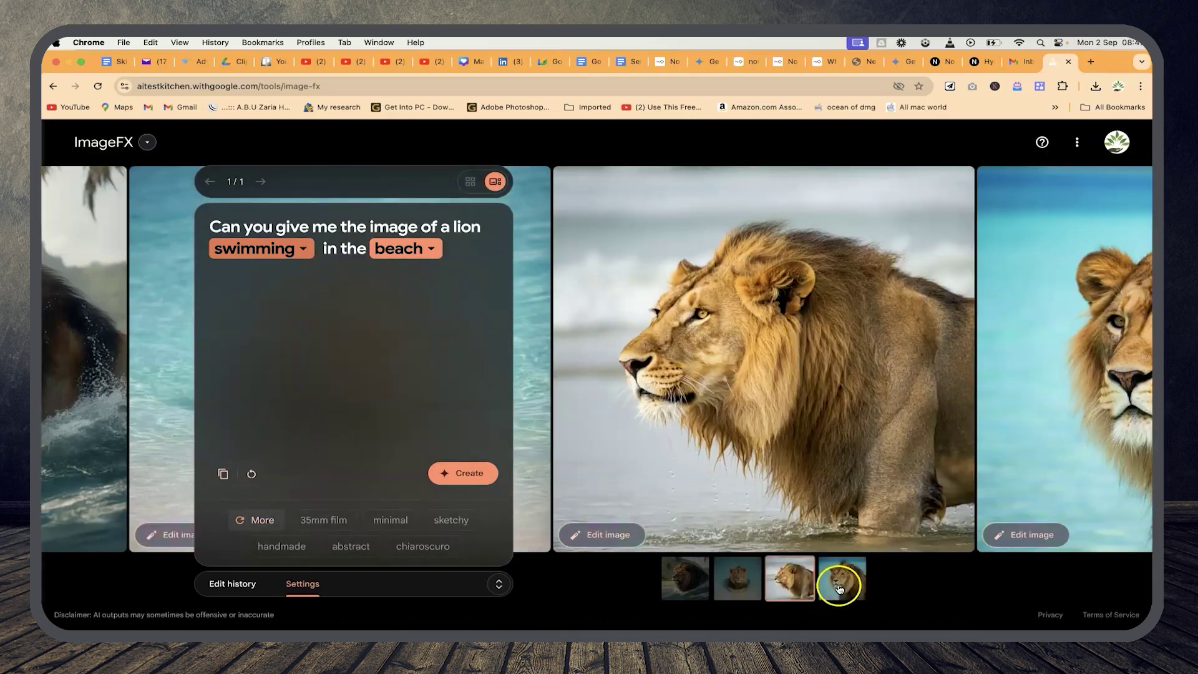
pyautogui.click(744, 585)
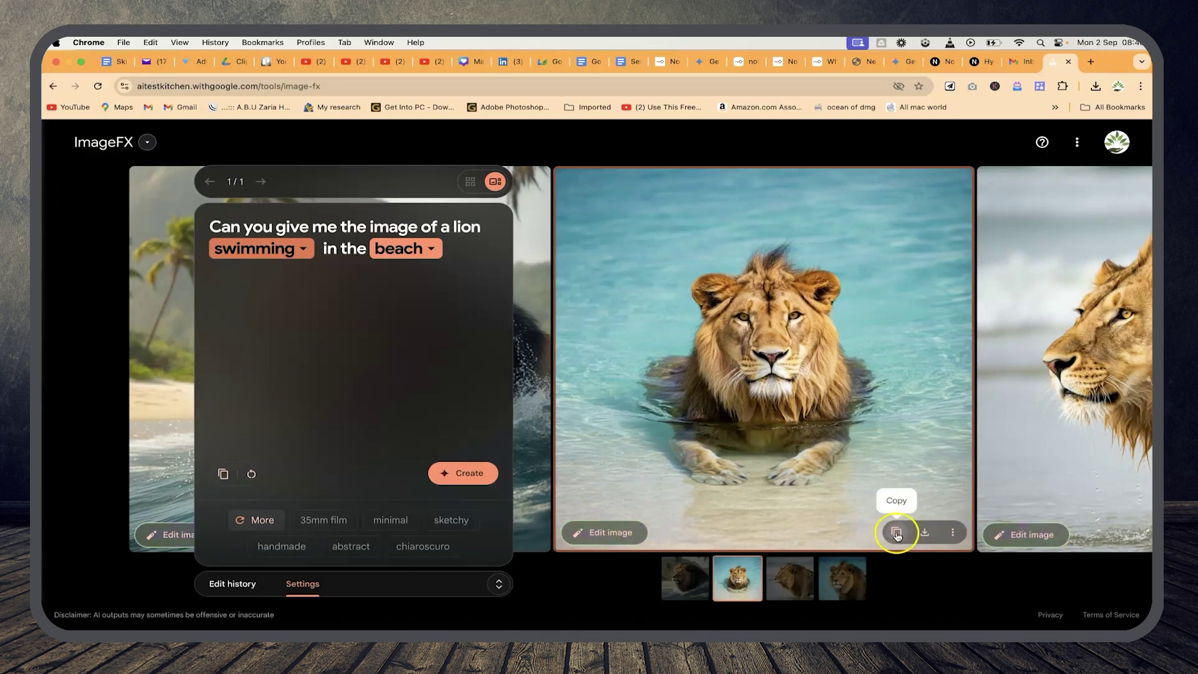
# Download the turquoise-water lion as image_fx_.jpg and check it in Preview
pyautogui.click(924, 533)
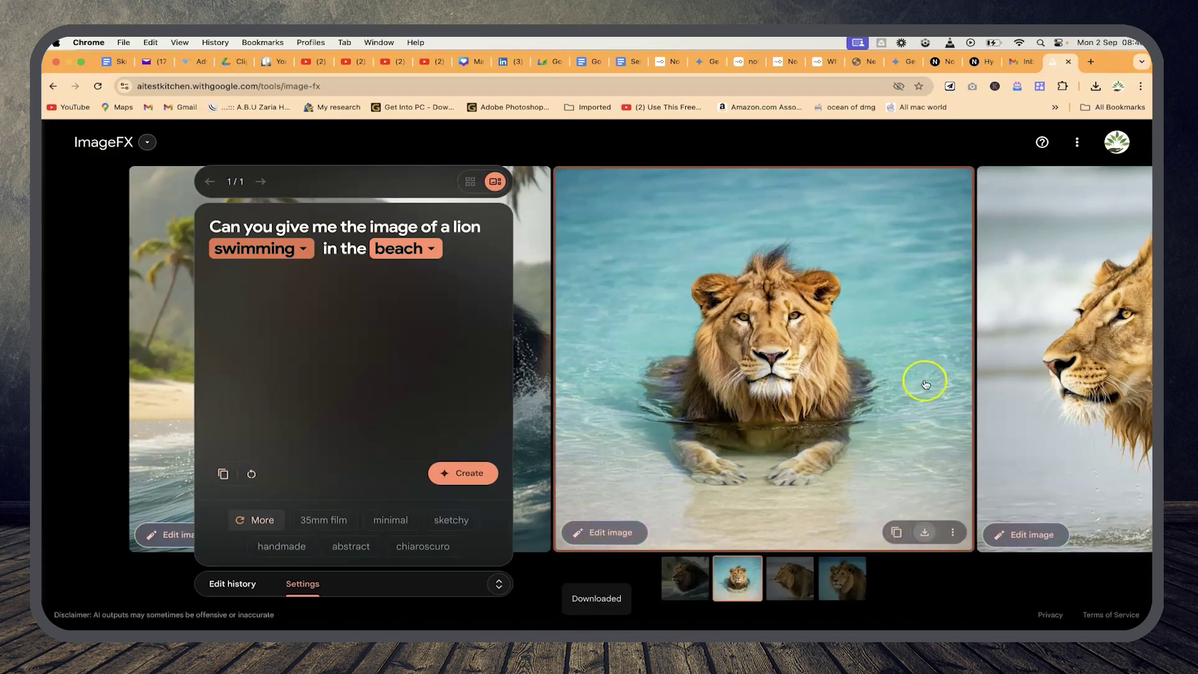
pyautogui.click(977, 115)
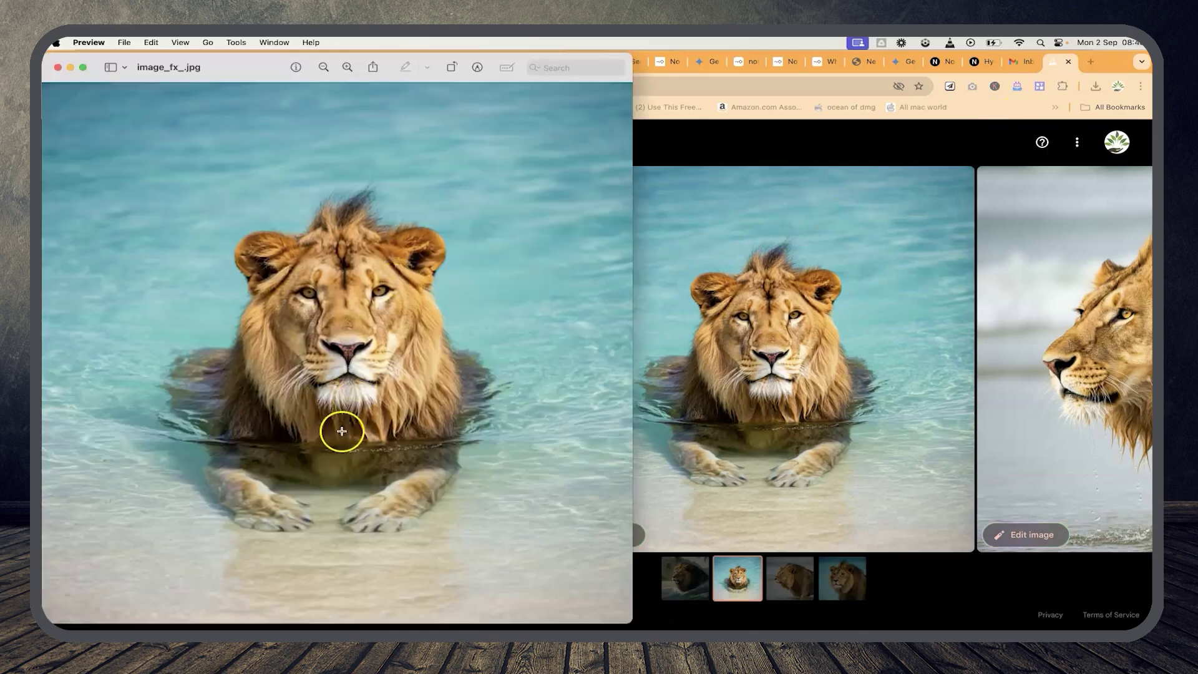
pyautogui.click(59, 67)
# Bring the browser back and open the lion image in edit mode
pyautogui.click(621, 538)
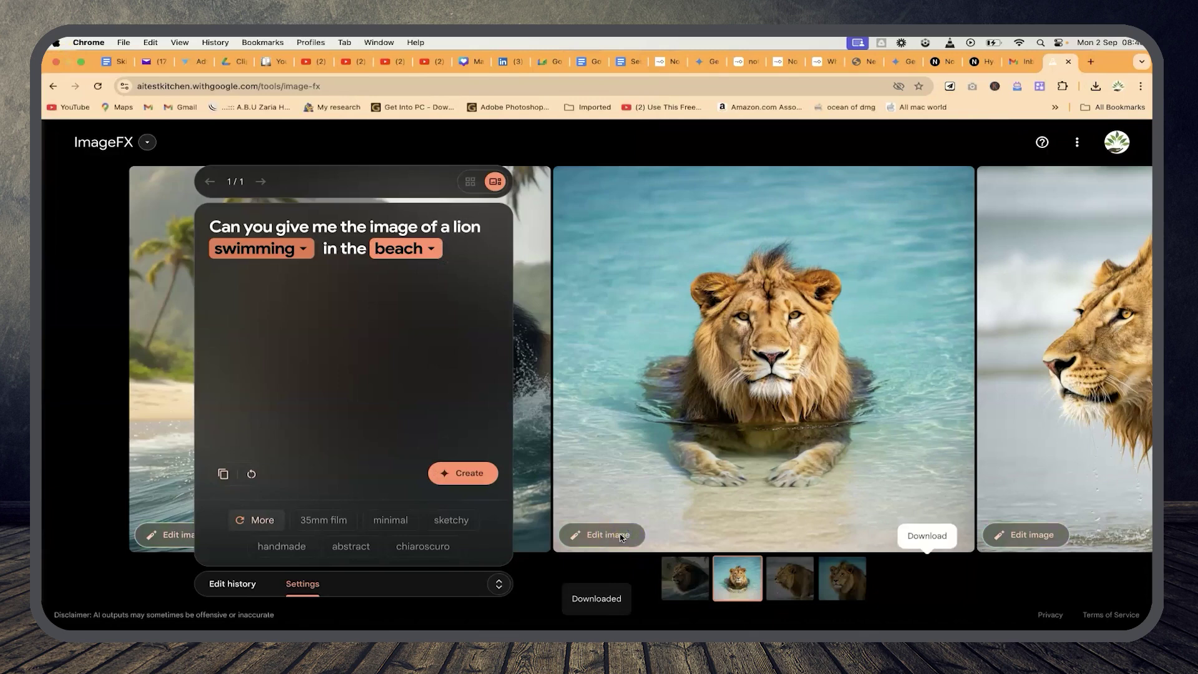
pyautogui.click(621, 537)
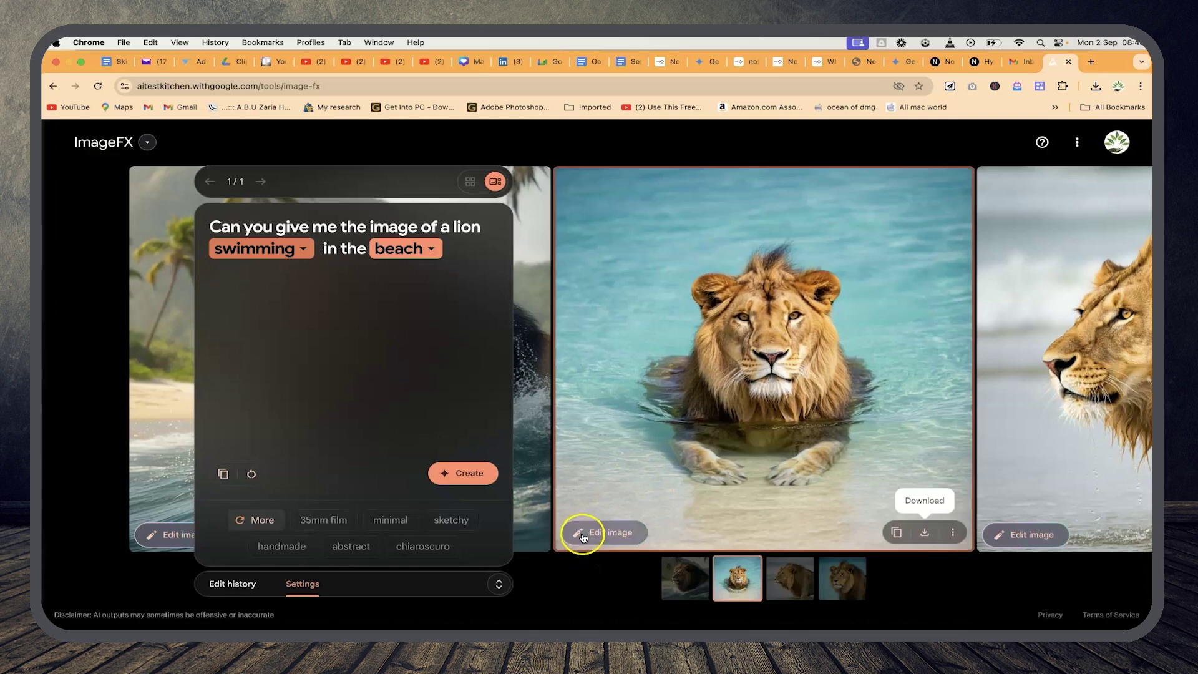
pyautogui.click(615, 534)
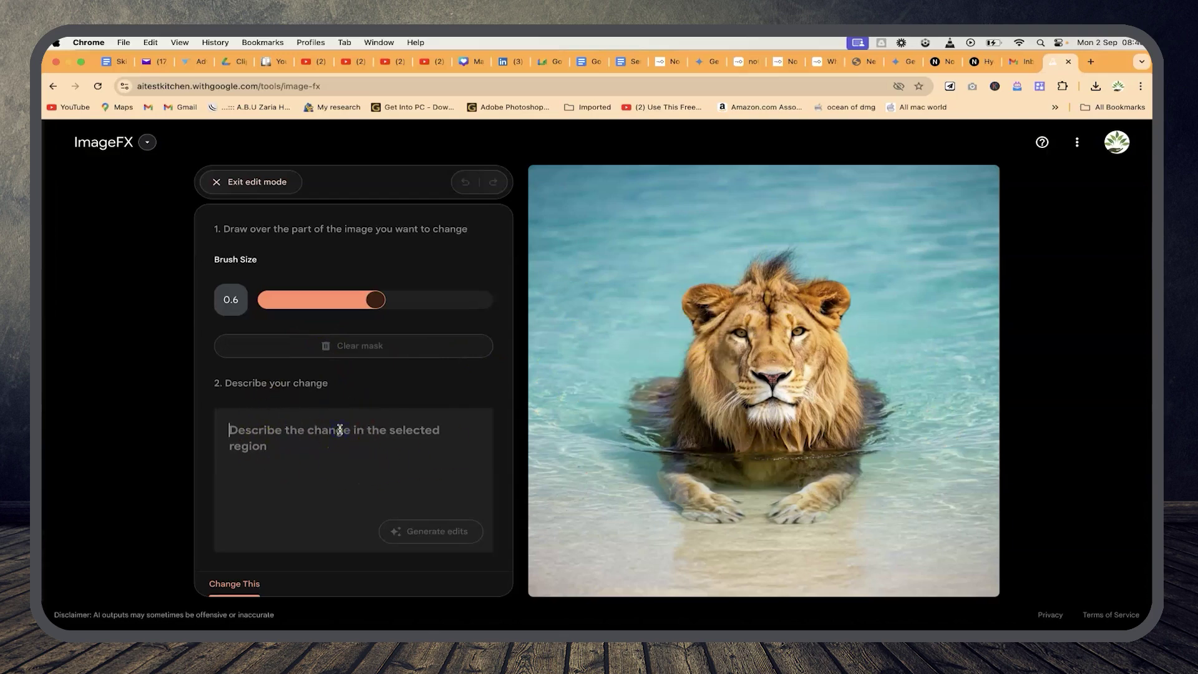
# Mask the water around the lion and generate the edit 'Change the swimming pool to a desert'
pyautogui.write('Change the swimming pool to a desert')
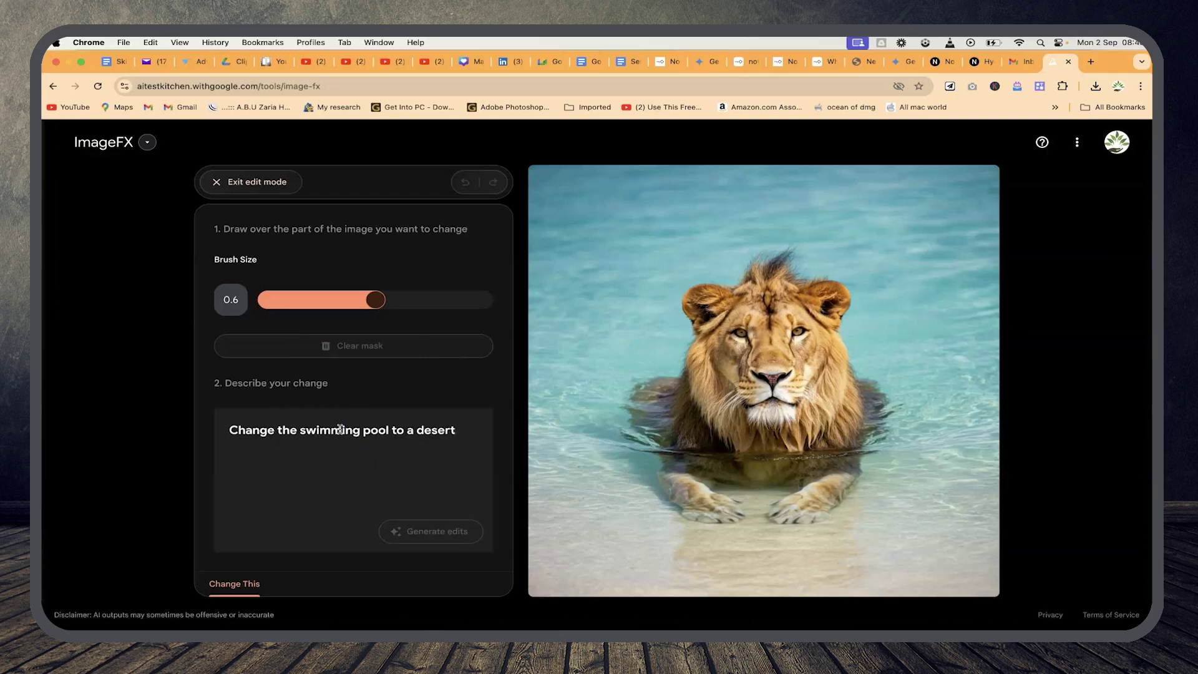
pyautogui.moveTo(627, 537)
pyautogui.mouseDown()
pyautogui.moveTo(561, 401)
pyautogui.moveTo(594, 278)
pyautogui.moveTo(772, 218)
pyautogui.moveTo(917, 224)
pyautogui.moveTo(954, 508)
pyautogui.moveTo(803, 548)
pyautogui.moveTo(652, 545)
pyautogui.mouseUp()
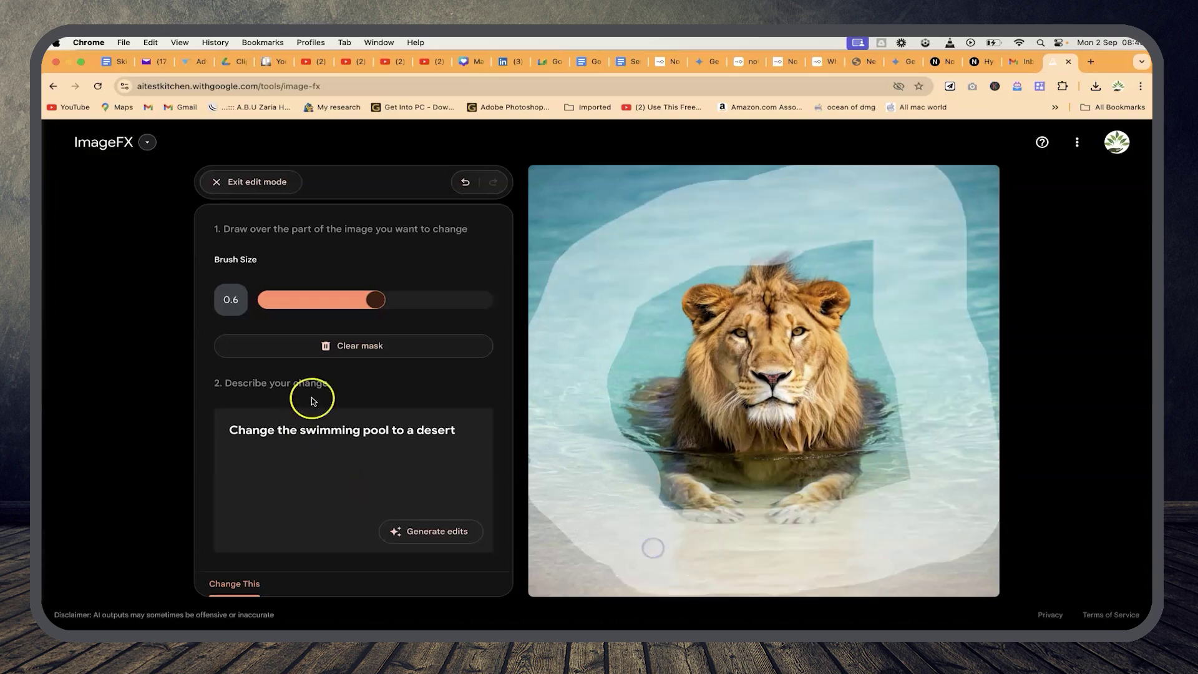
pyautogui.click(396, 533)
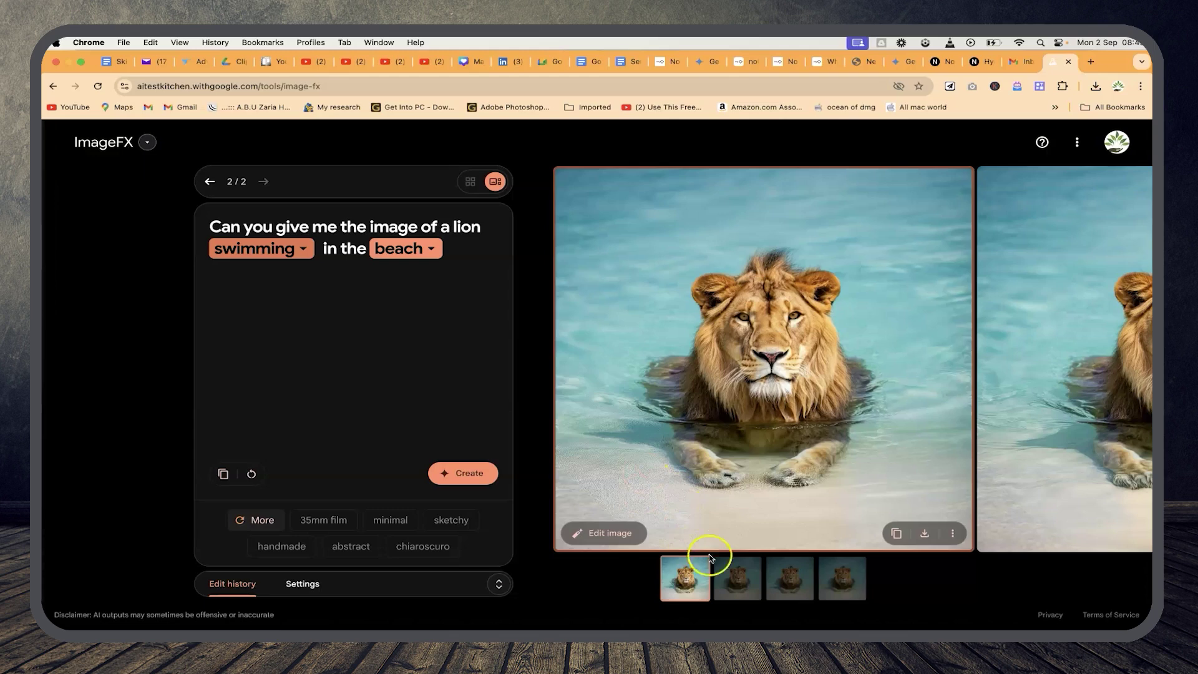
pyautogui.click(734, 589)
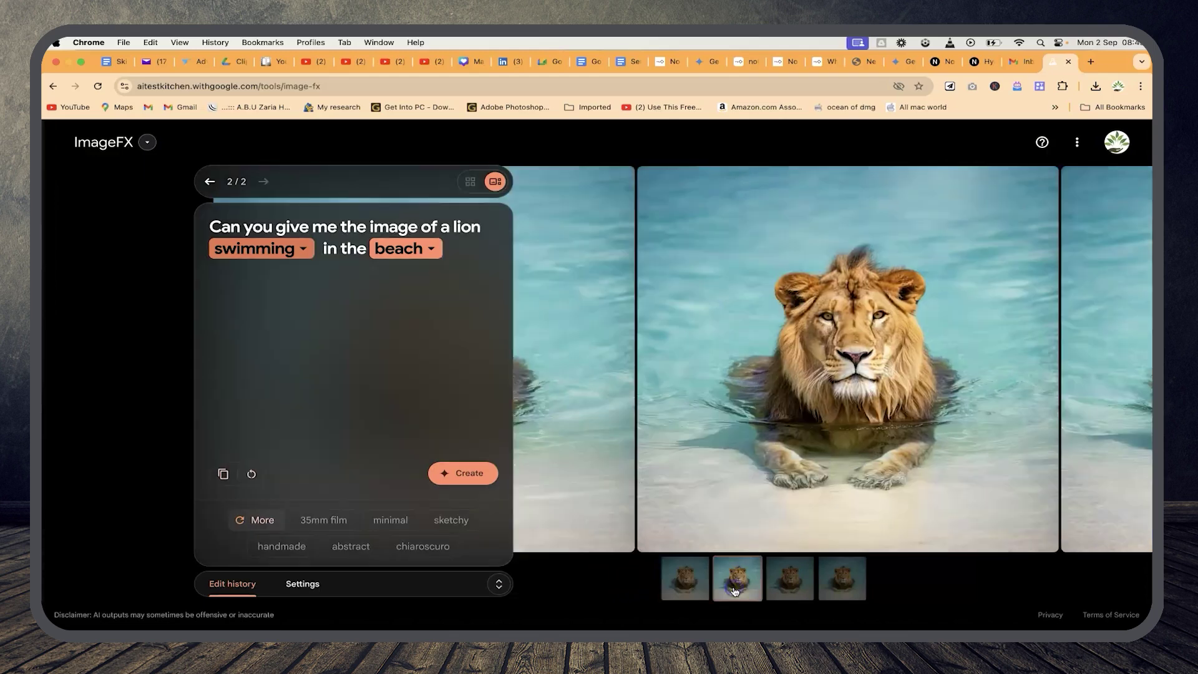
pyautogui.click(791, 580)
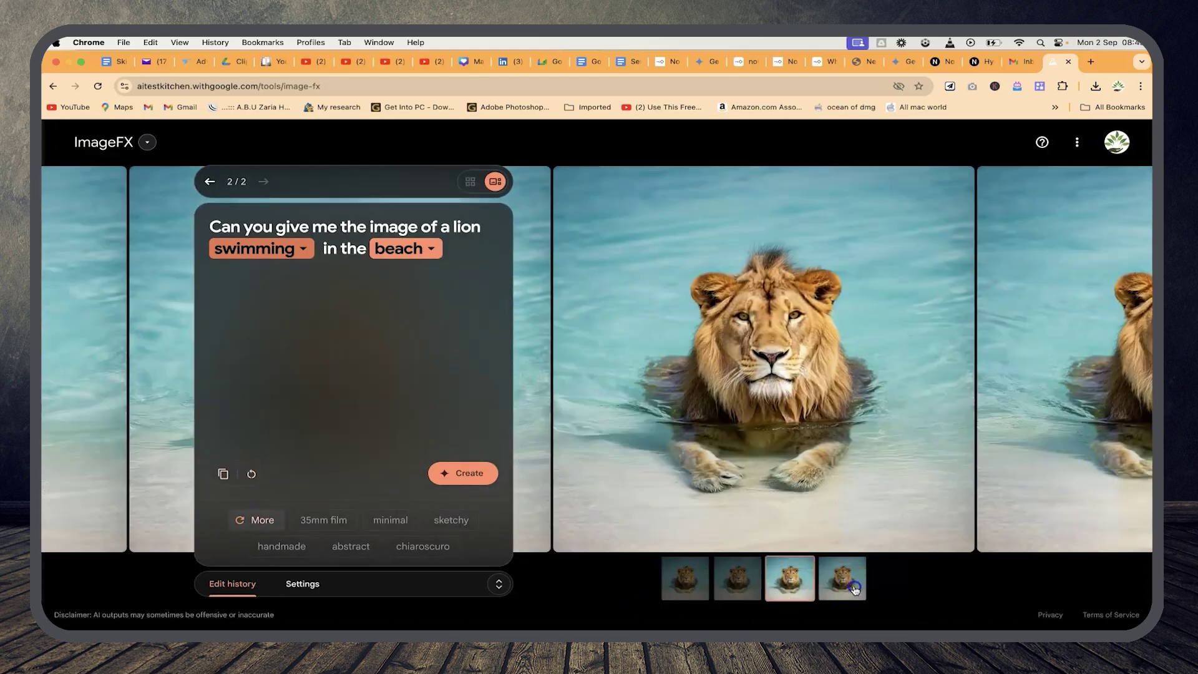
pyautogui.click(855, 590)
pyautogui.moveTo(715, 498)
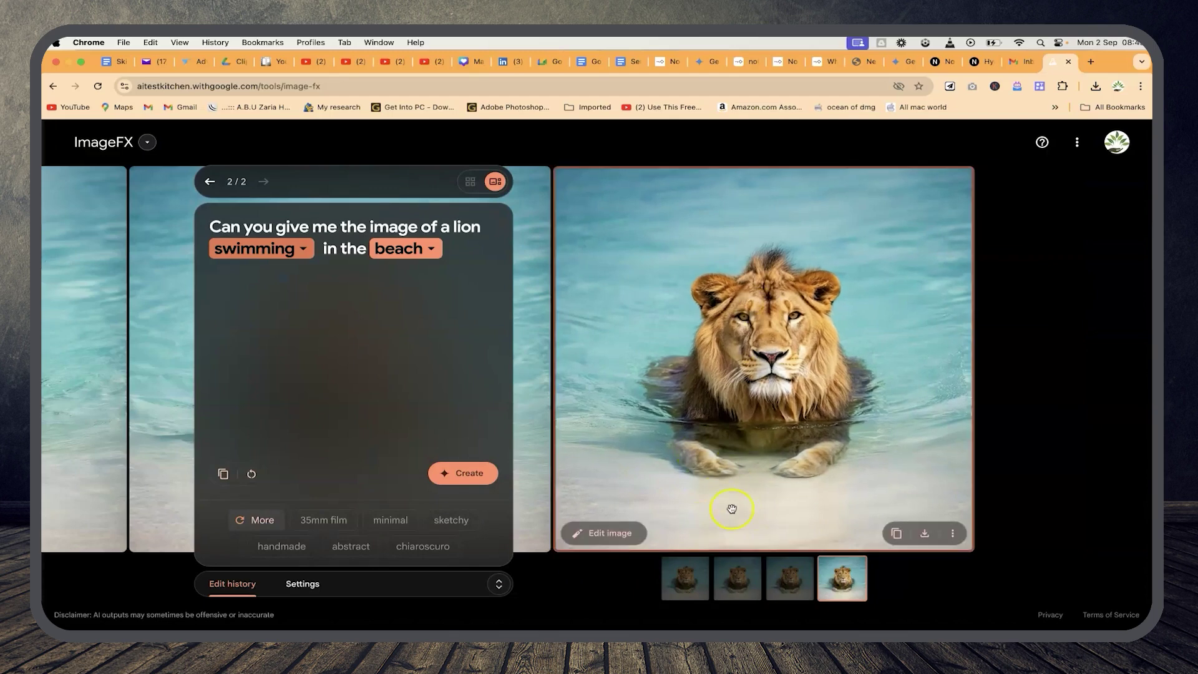
pyautogui.click(953, 541)
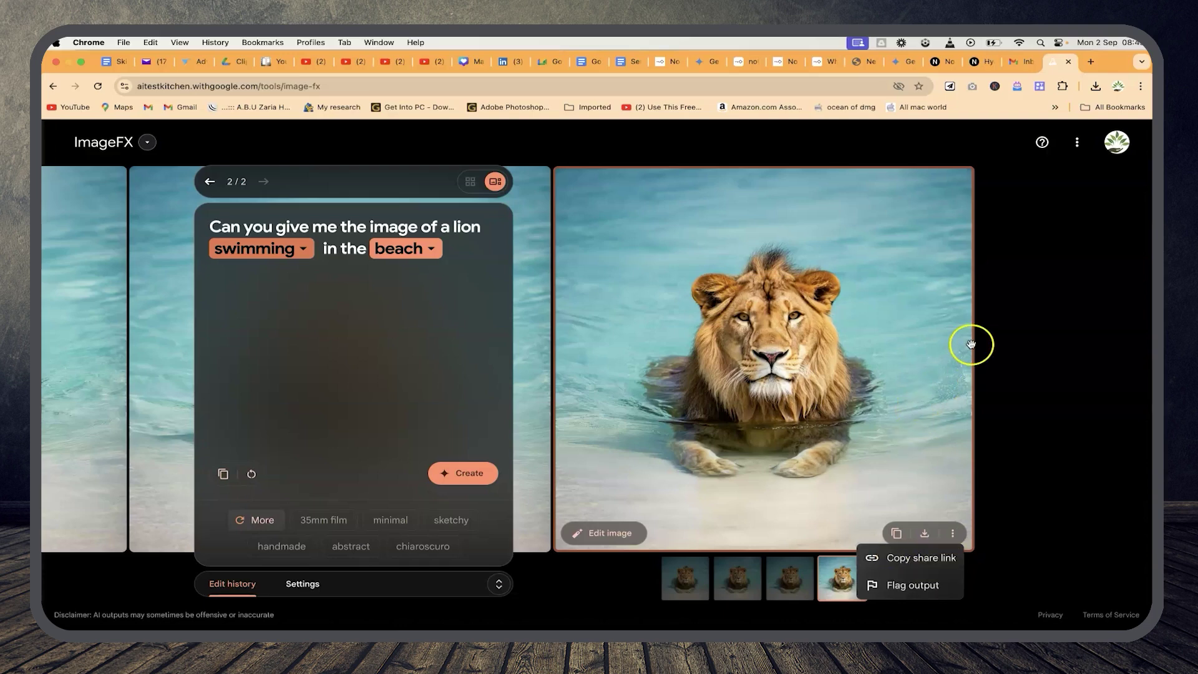
pyautogui.click(1042, 341)
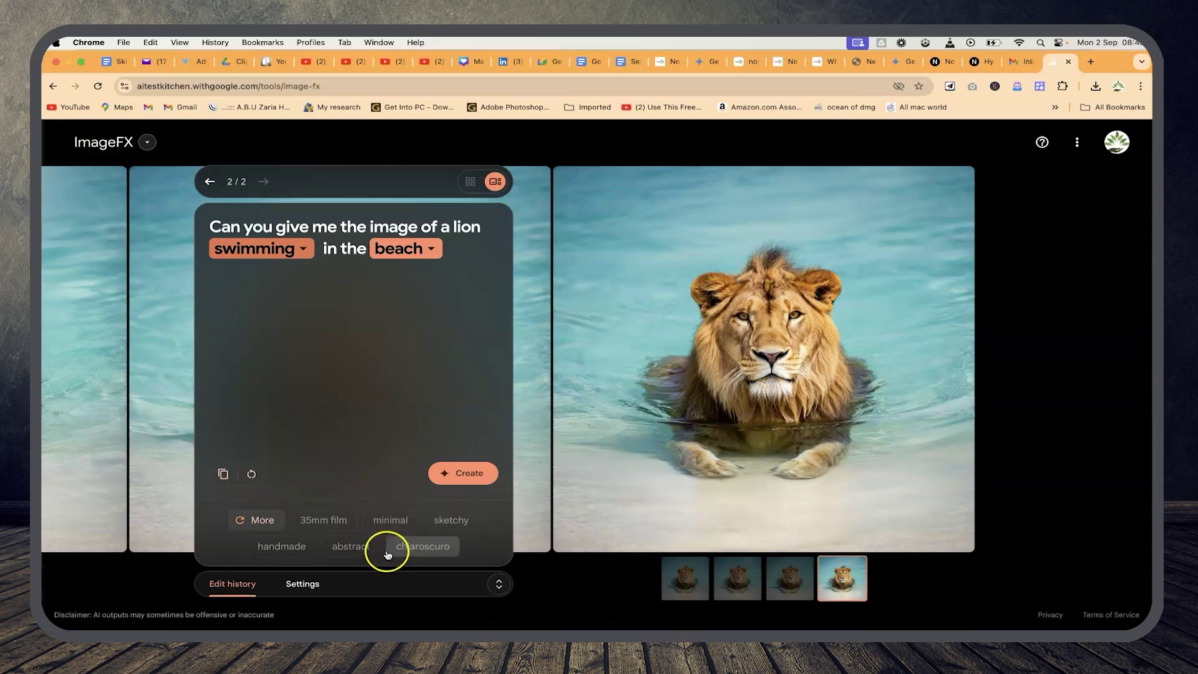
# Replace 'beach' with 'forest' in the prompt and regenerate the images
pyautogui.click(435, 250)
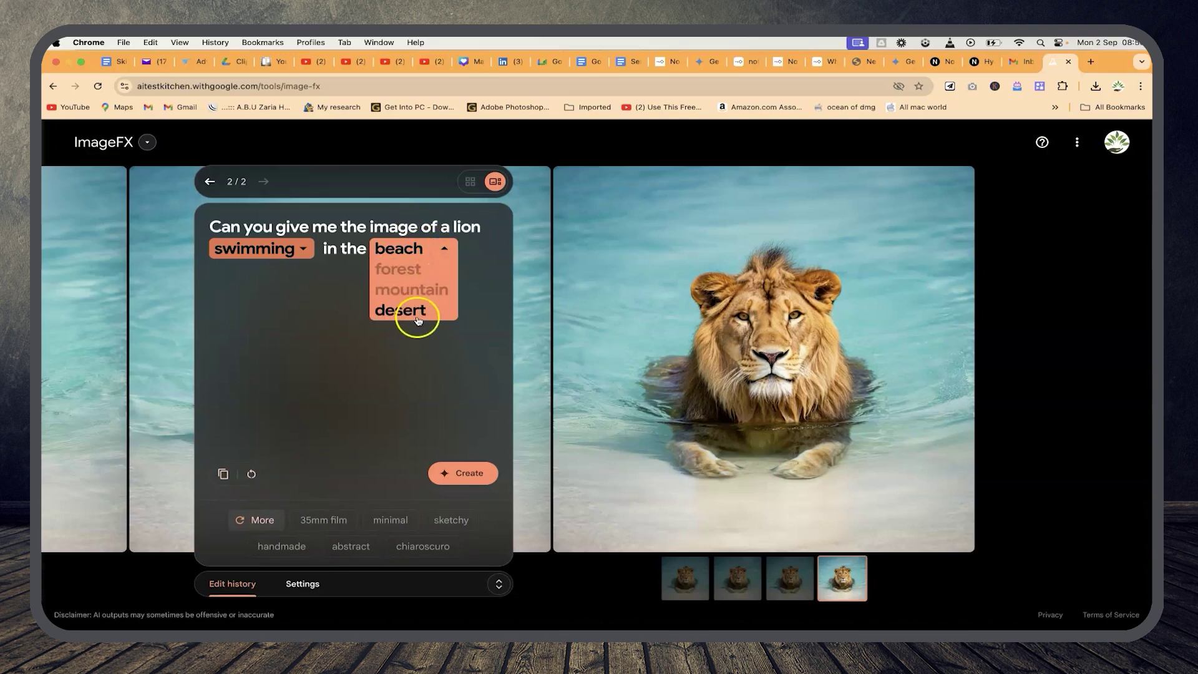
pyautogui.click(409, 269)
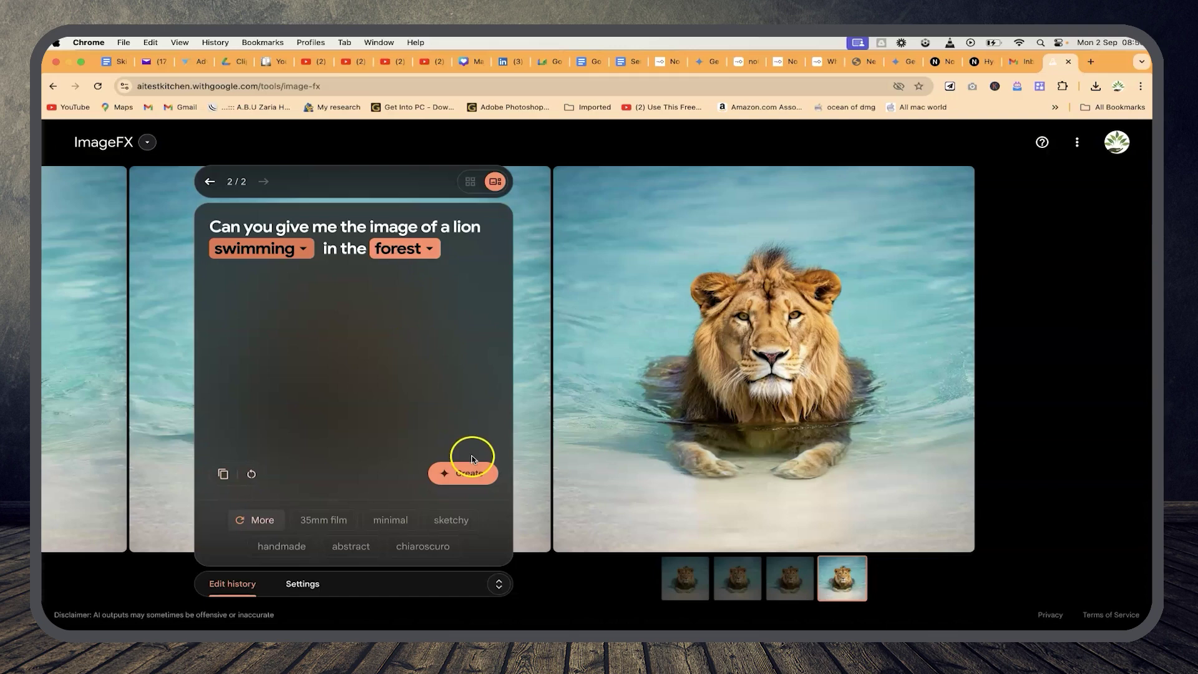
pyautogui.click(459, 478)
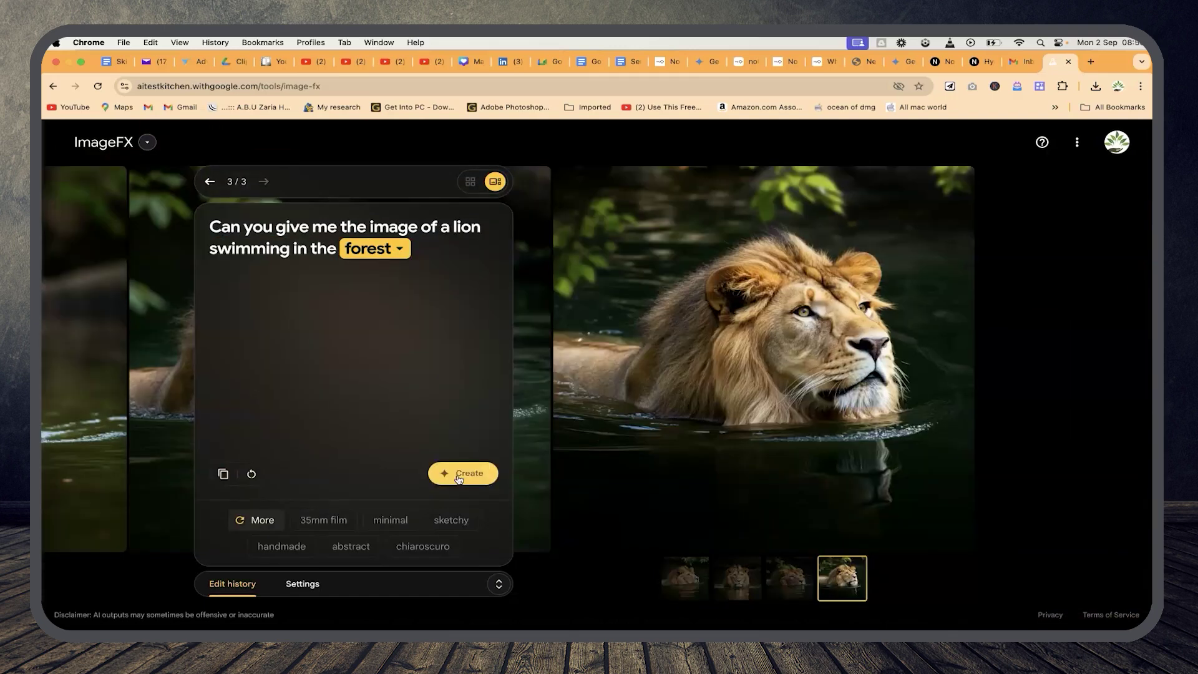
# Preview the third, second and first forest lion images
pyautogui.moveTo(703, 466)
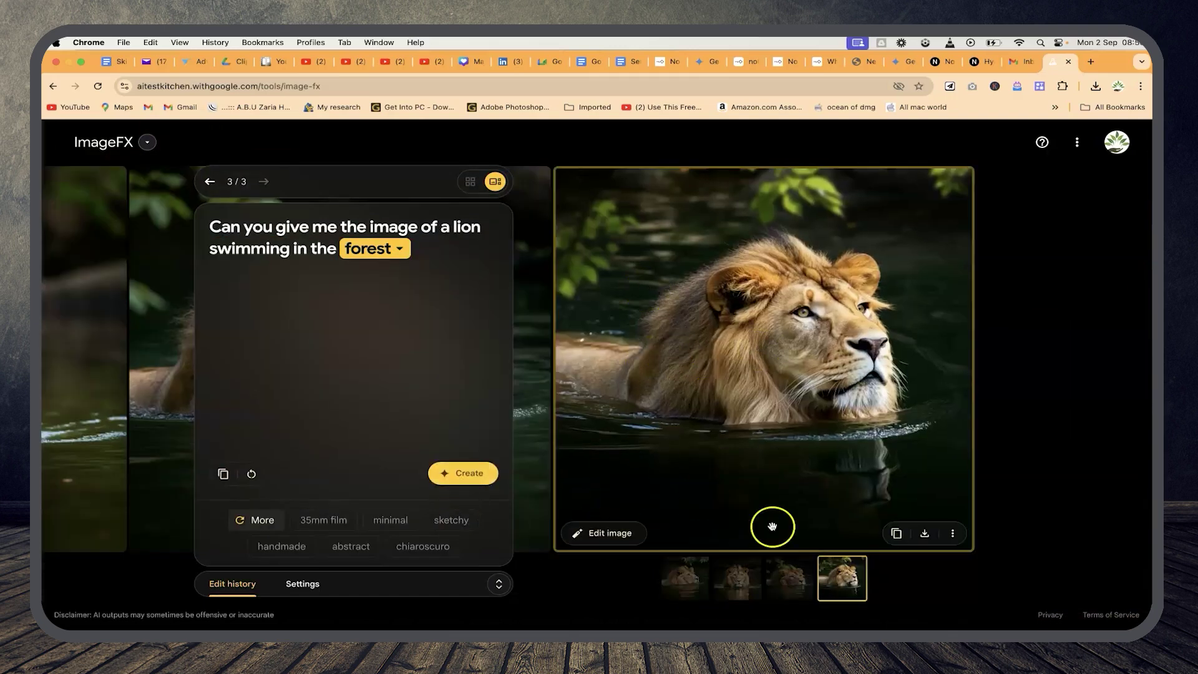
pyautogui.click(781, 583)
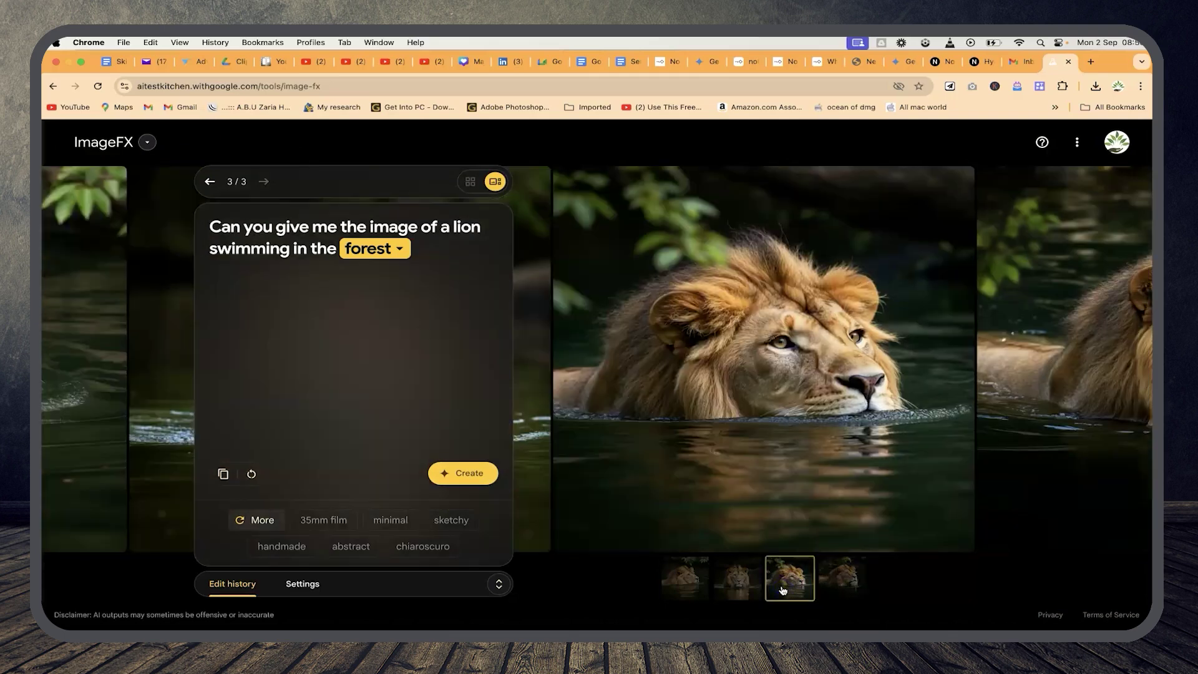
pyautogui.click(739, 579)
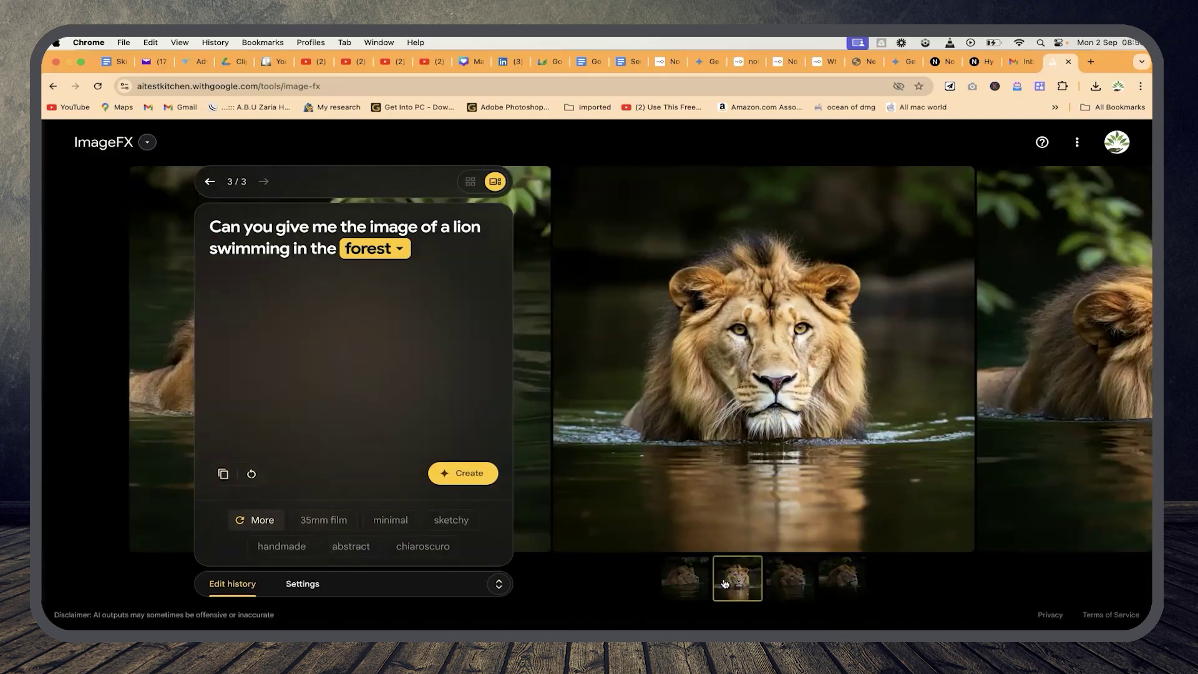
pyautogui.click(691, 577)
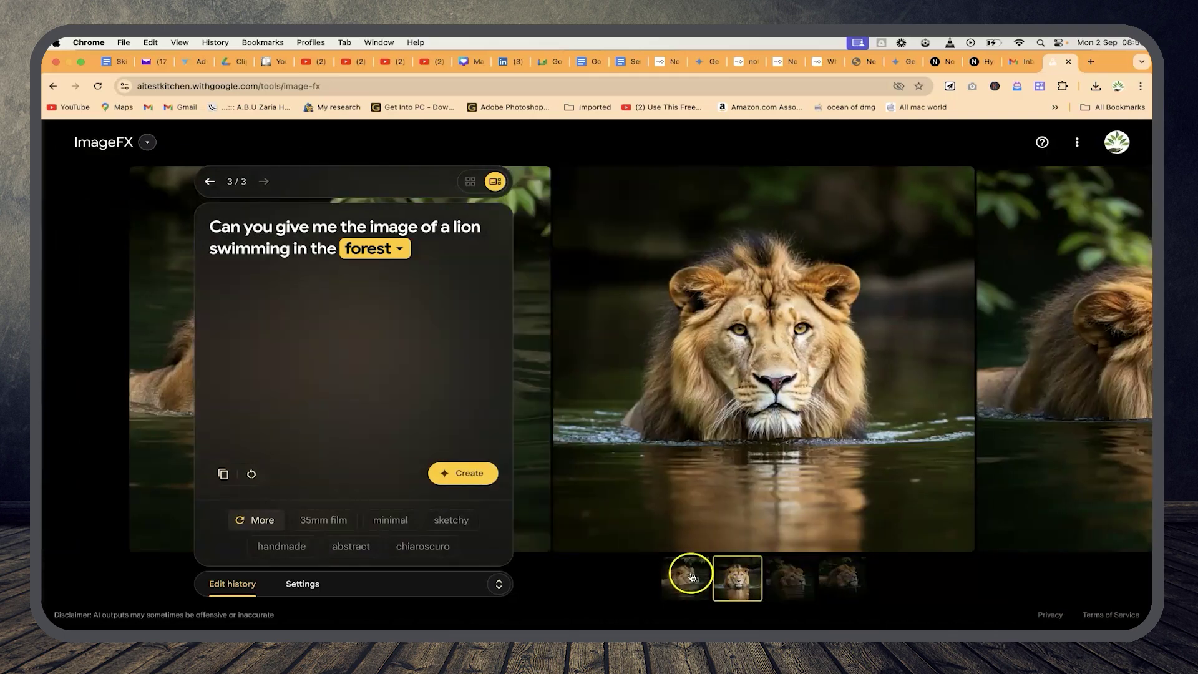